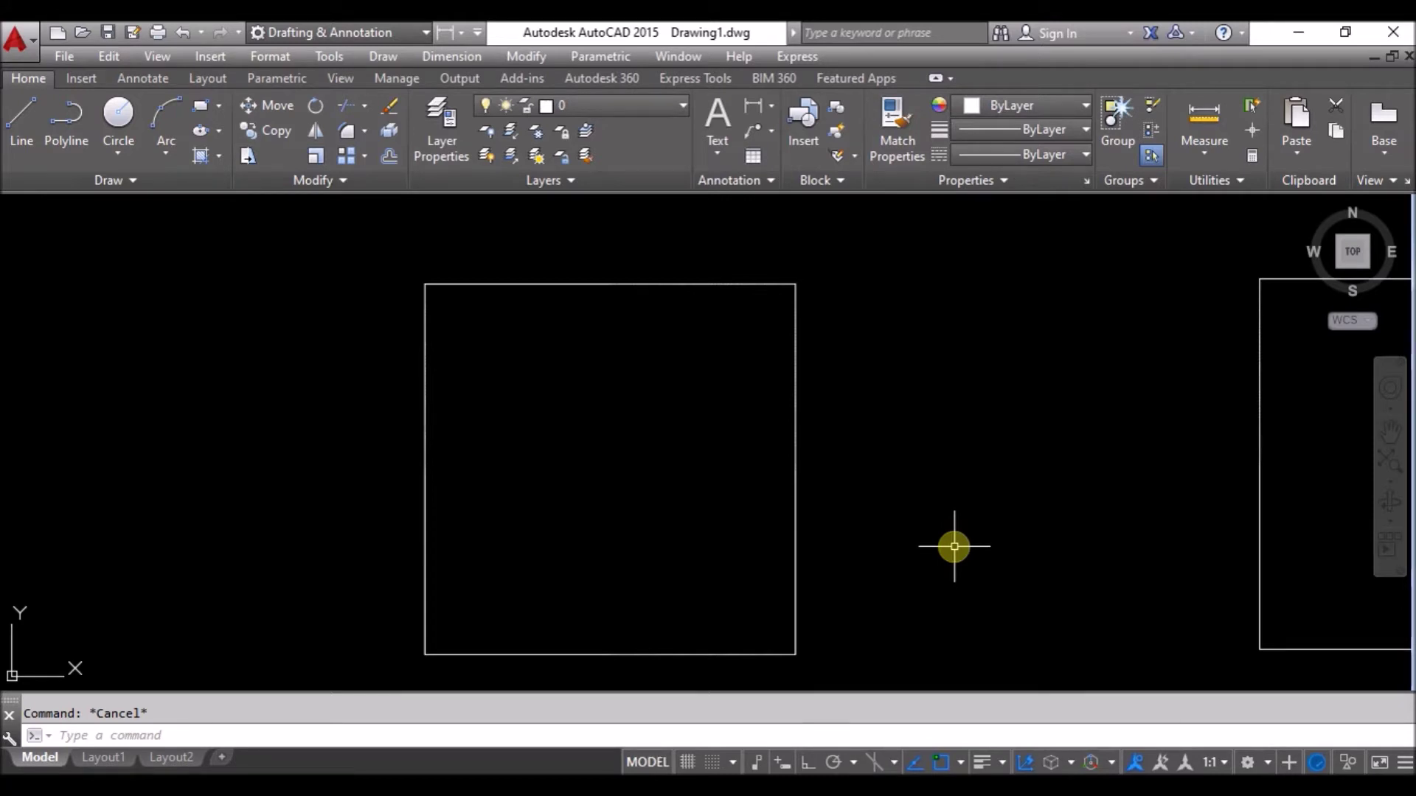
# Zoom and pan so the two left squares sit side by side, centred in view.
pyautogui.scroll(-8, 910, 501)
pyautogui.scroll(6, 1014, 501)
pyautogui.moveTo(477, 420)
pyautogui.mouseDown(button='middle')
pyautogui.moveTo(657, 476)
pyautogui.moveTo(667, 466)
pyautogui.mouseUp(button='middle')
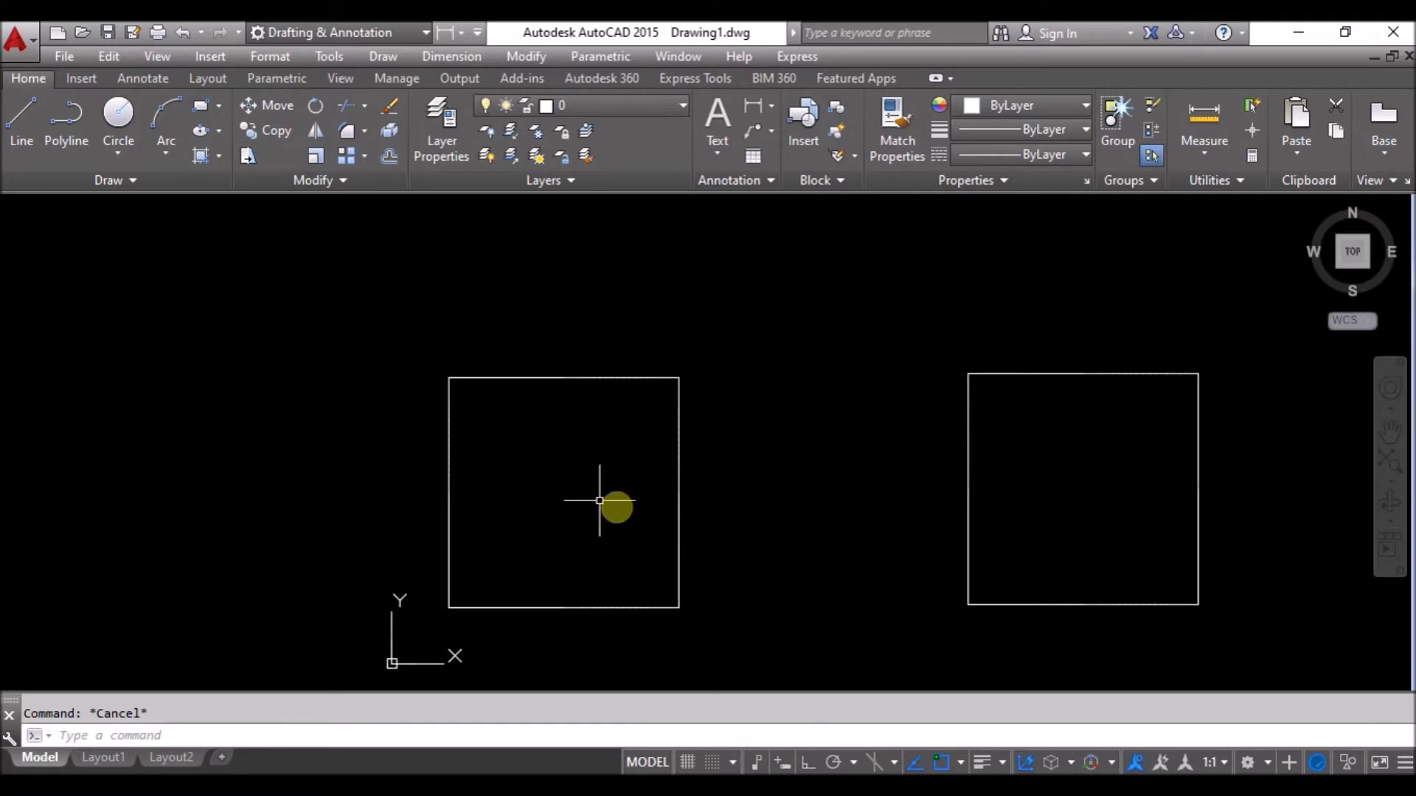
# Start the Fillet command from the Fillet/Chamfer dropdown in the Modify panel.
pyautogui.click(364, 131)
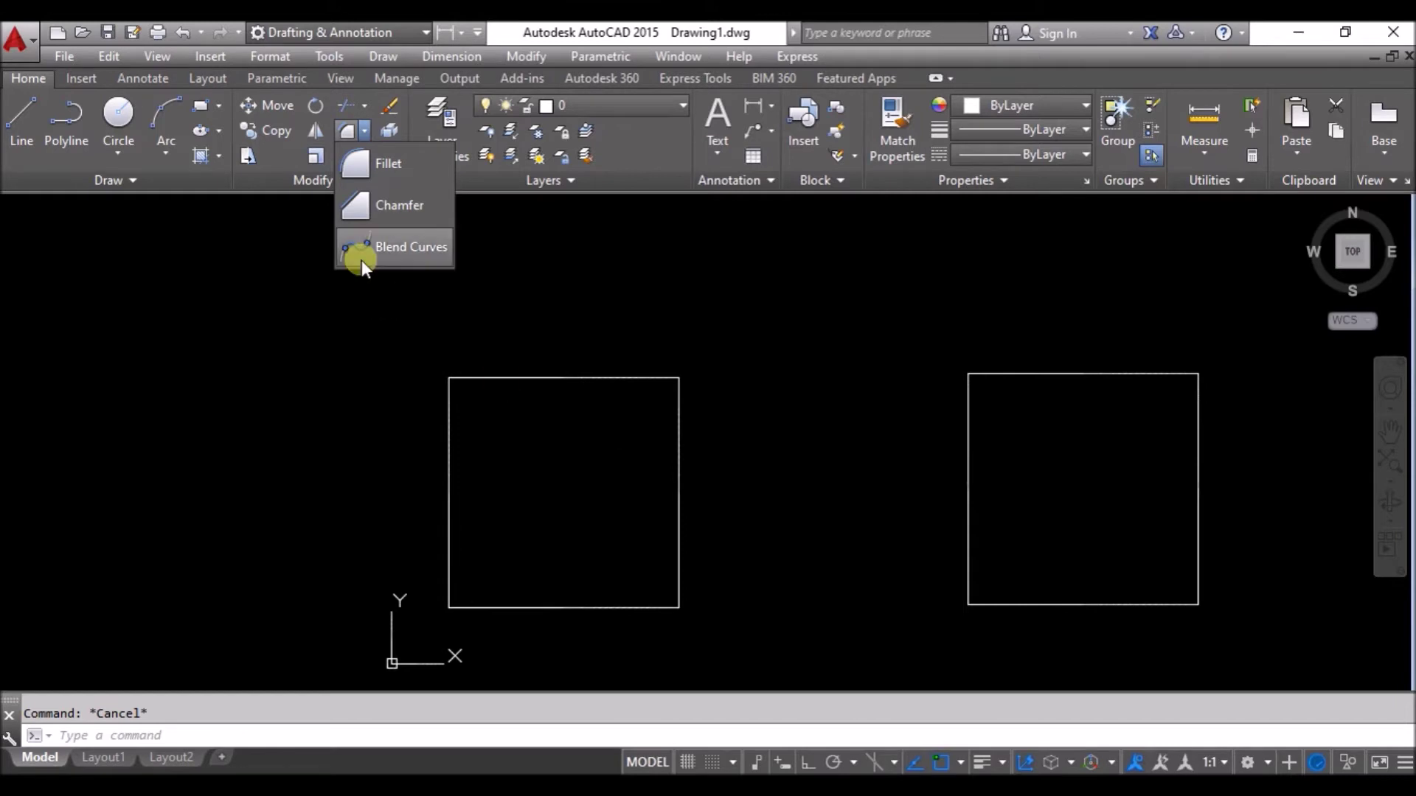
pyautogui.click(382, 170)
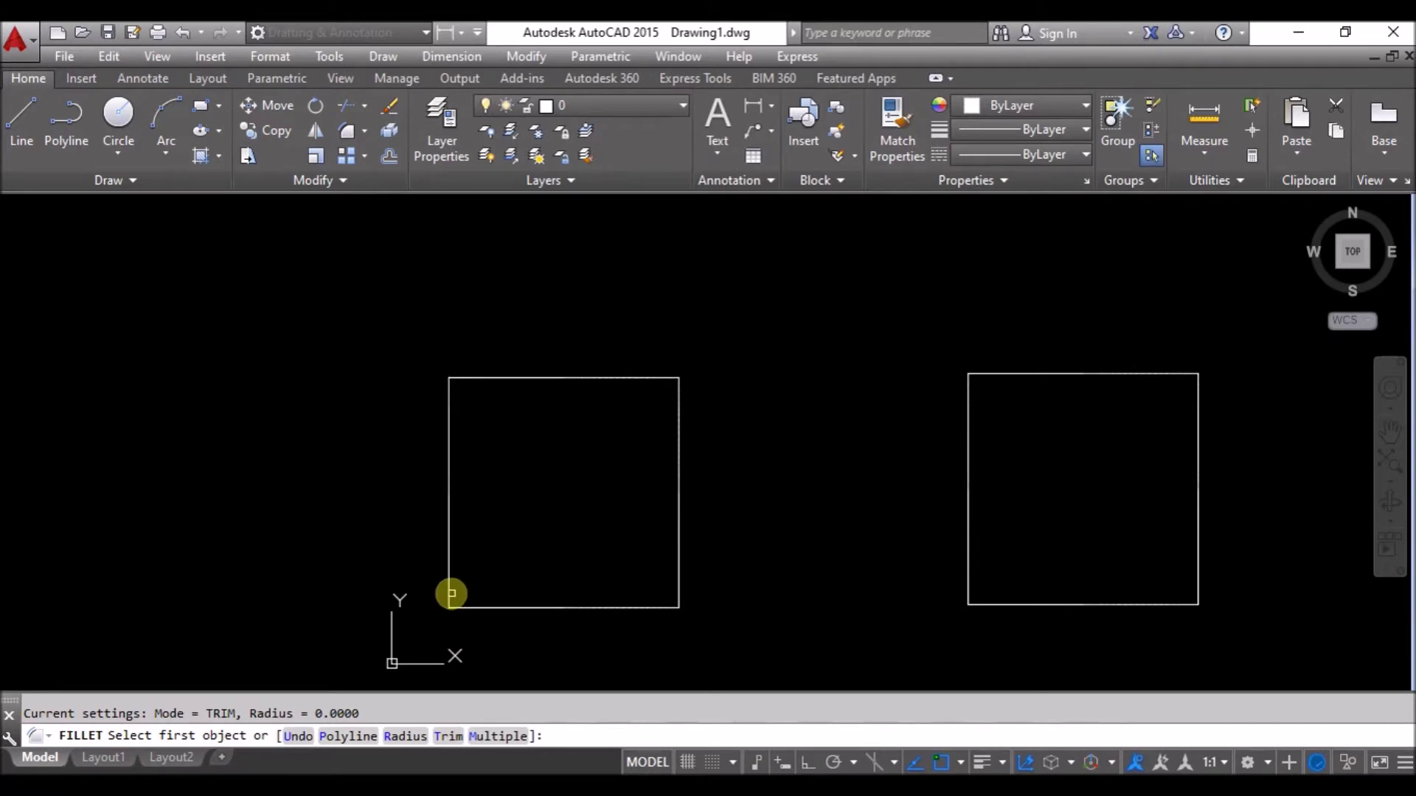
pyautogui.write('r')
# Set the fillet radius to 10 and round the left square's top-right corner.
pyautogui.press('Return')
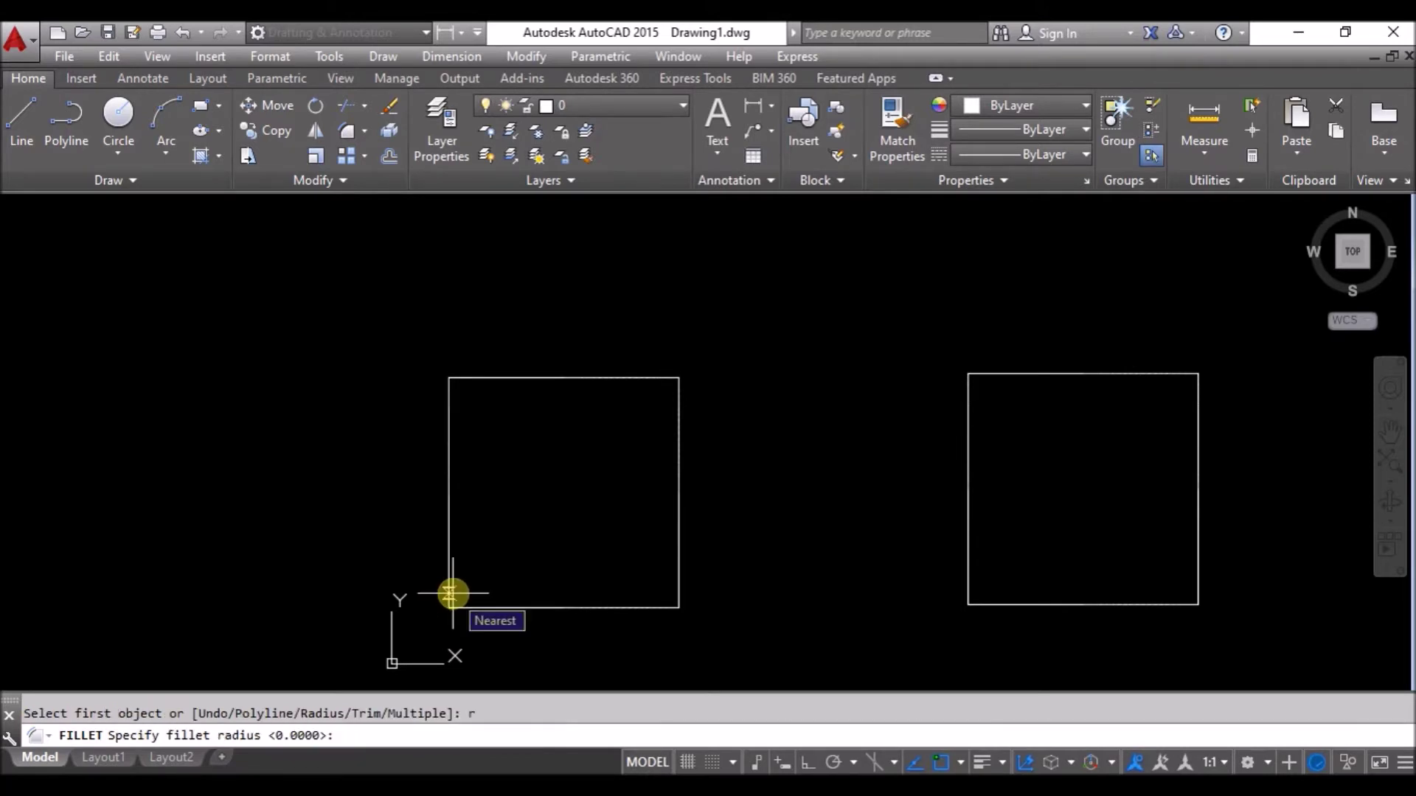
pyautogui.write('10')
pyautogui.press('Return')
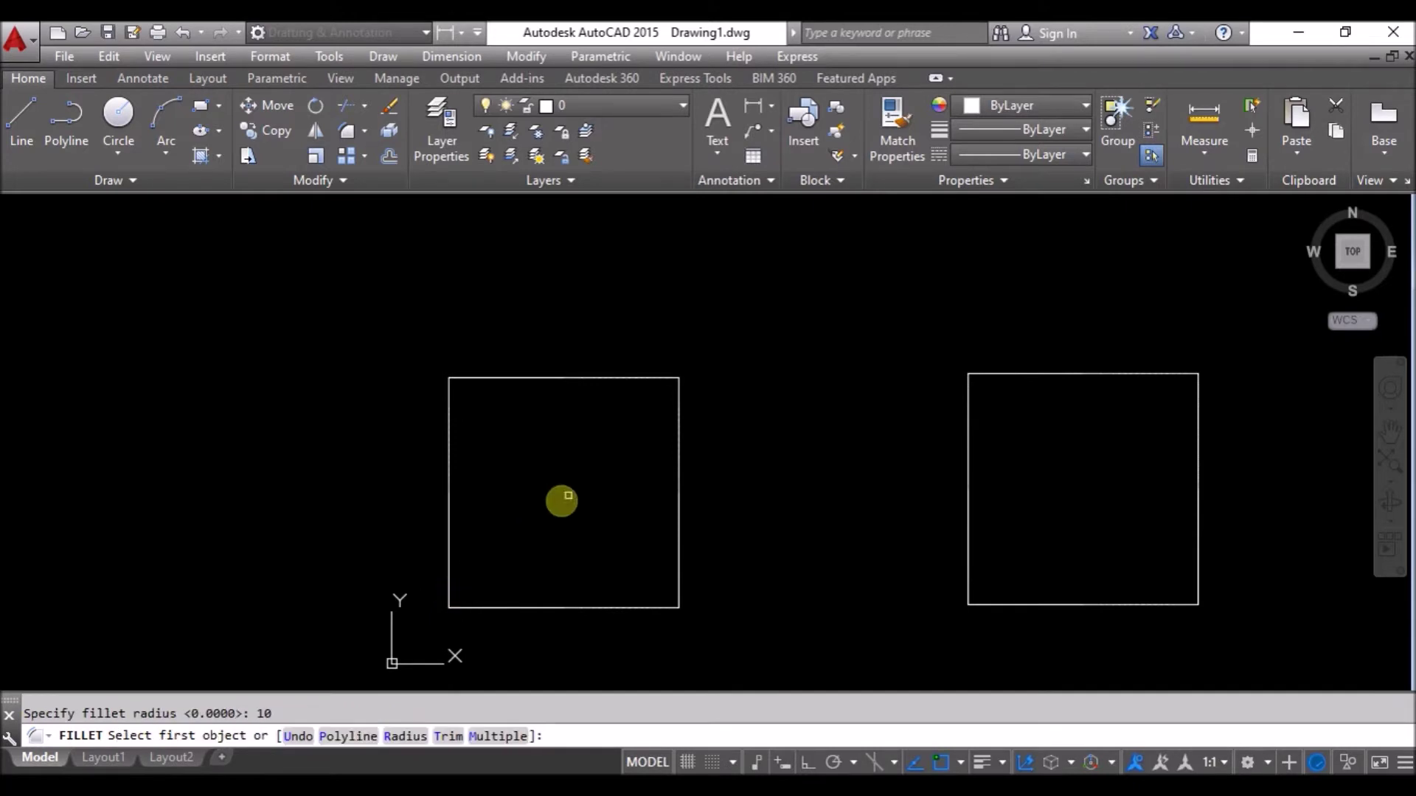
pyautogui.click(621, 377)
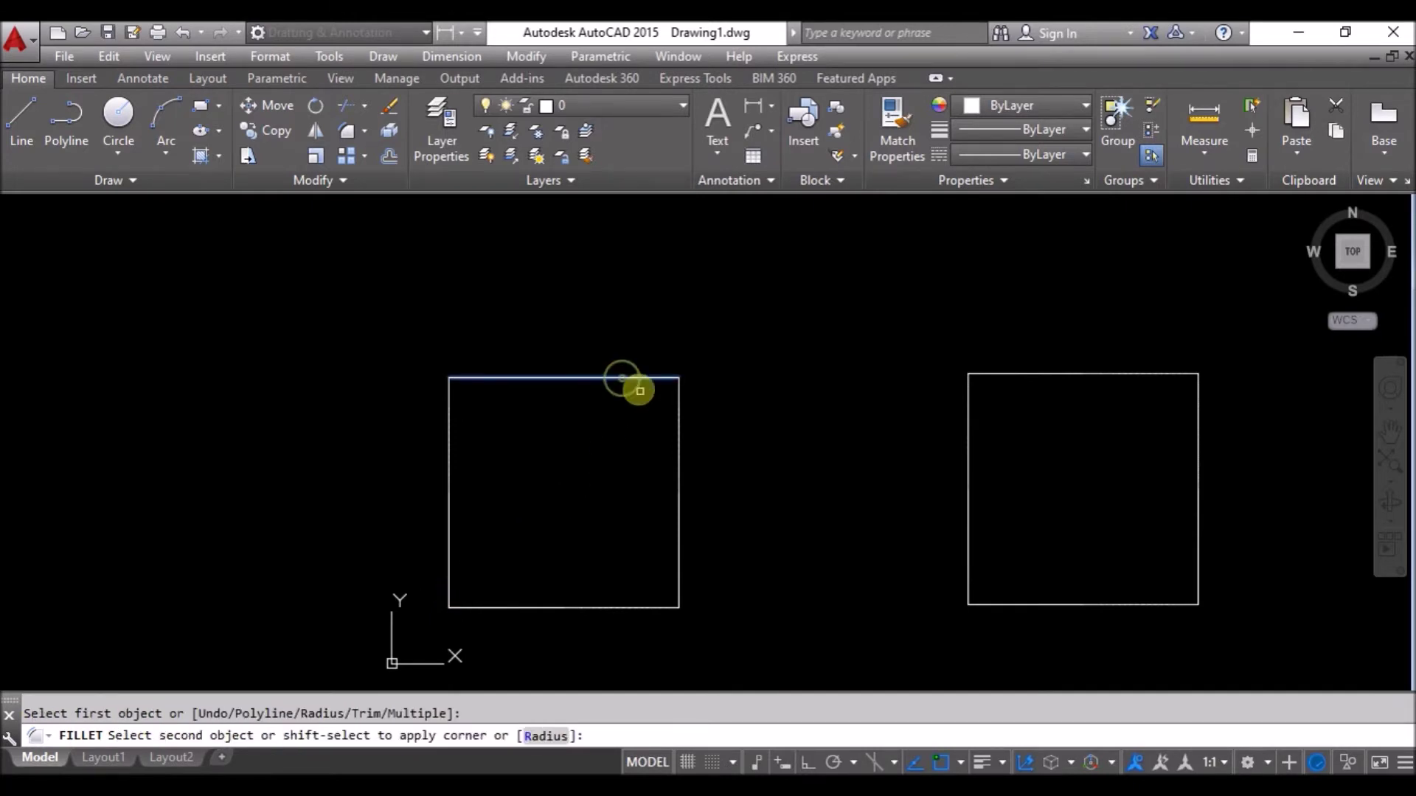
pyautogui.click(678, 430)
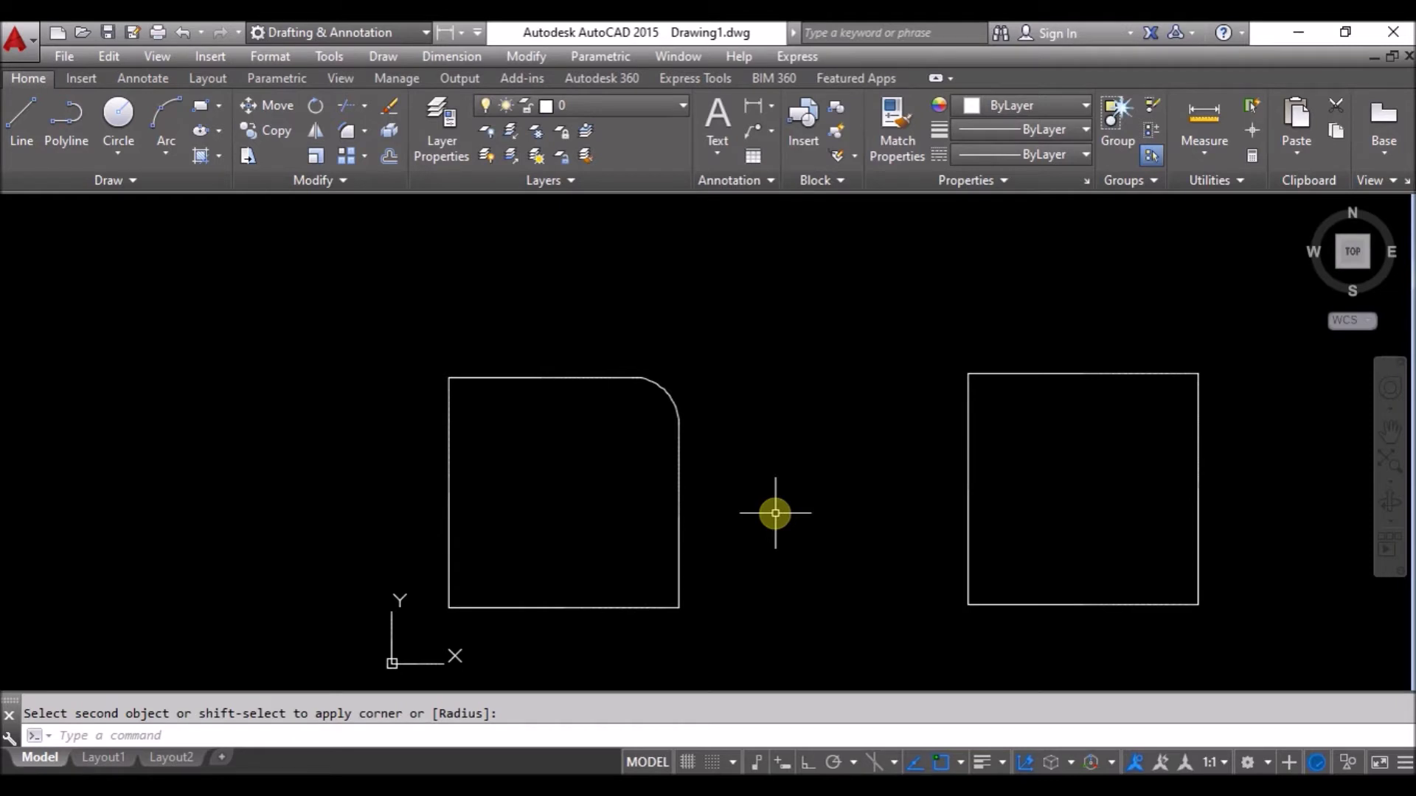
# Restart Fillet with the F alias and switch it to Multiple mode.
pyautogui.write('F')
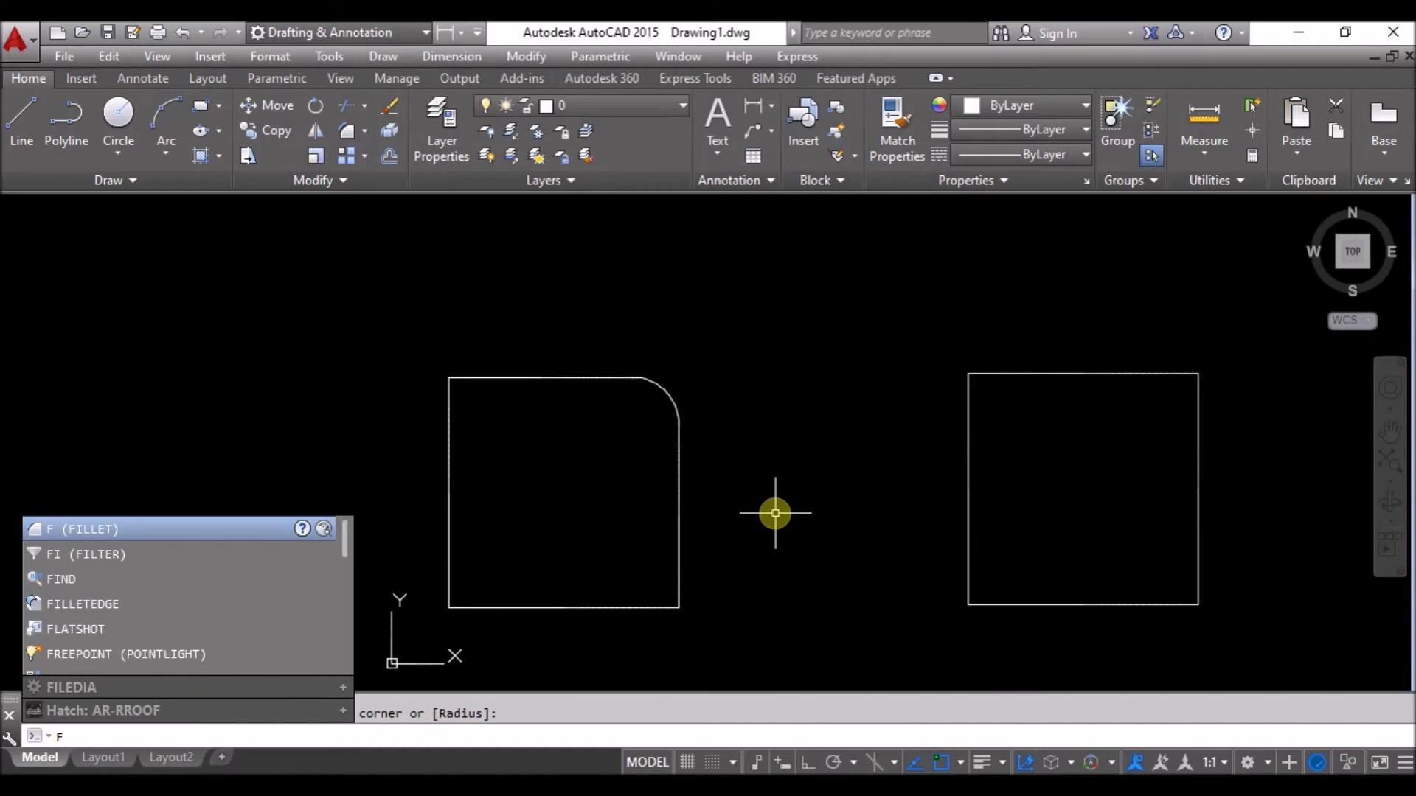
pyautogui.press('Return')
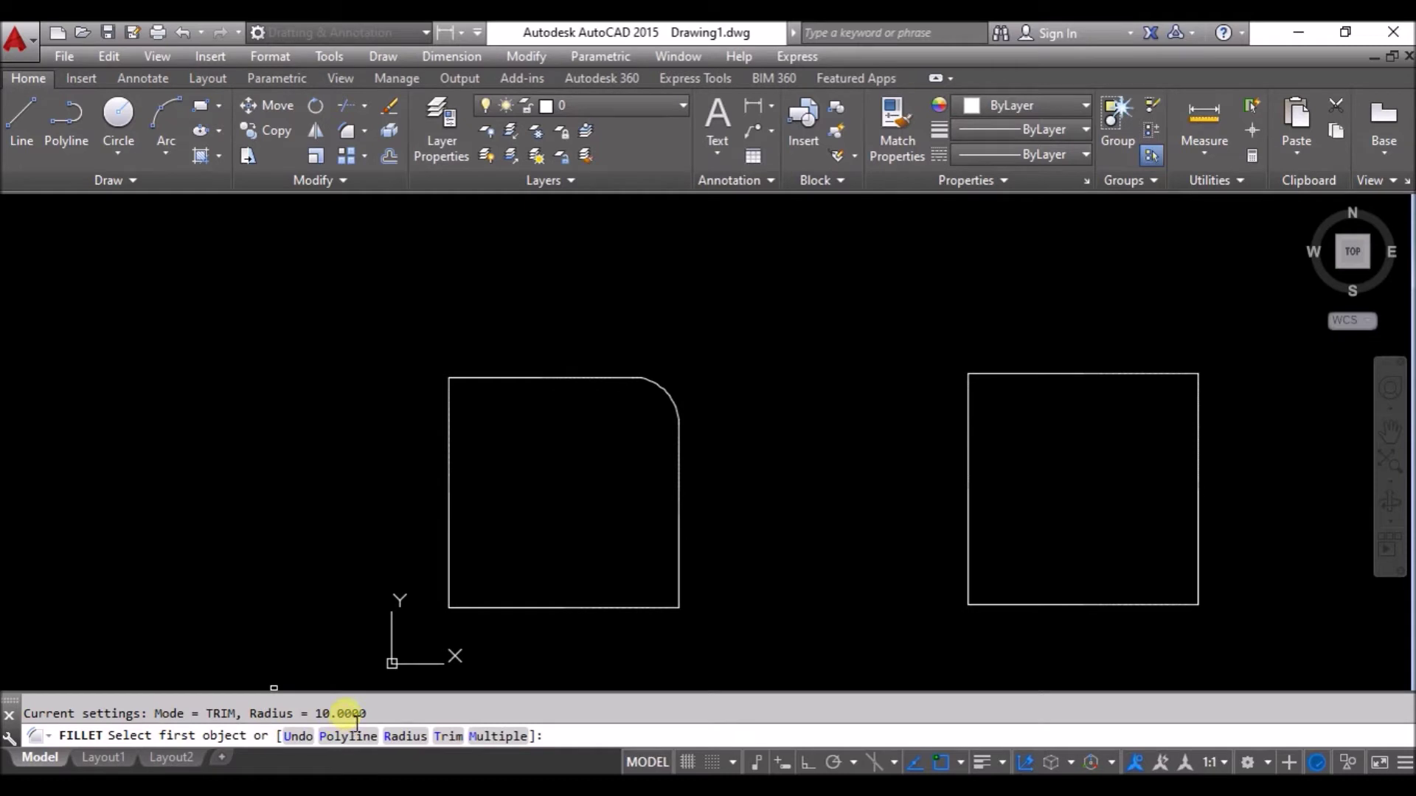
pyautogui.click(515, 740)
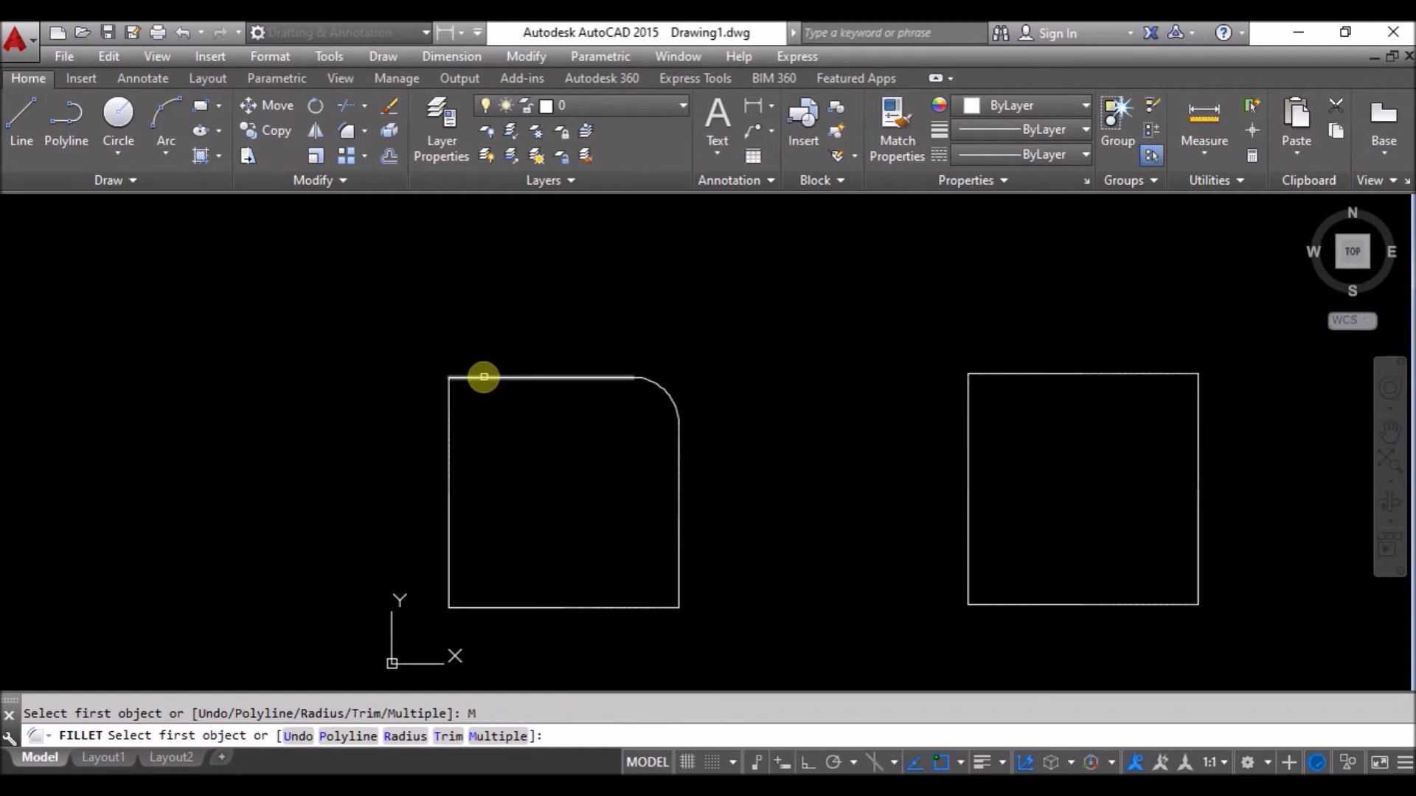
# Round the left square's top-left, bottom-left and bottom-right corners at radius 10.
pyautogui.click(485, 380)
pyautogui.click(446, 418)
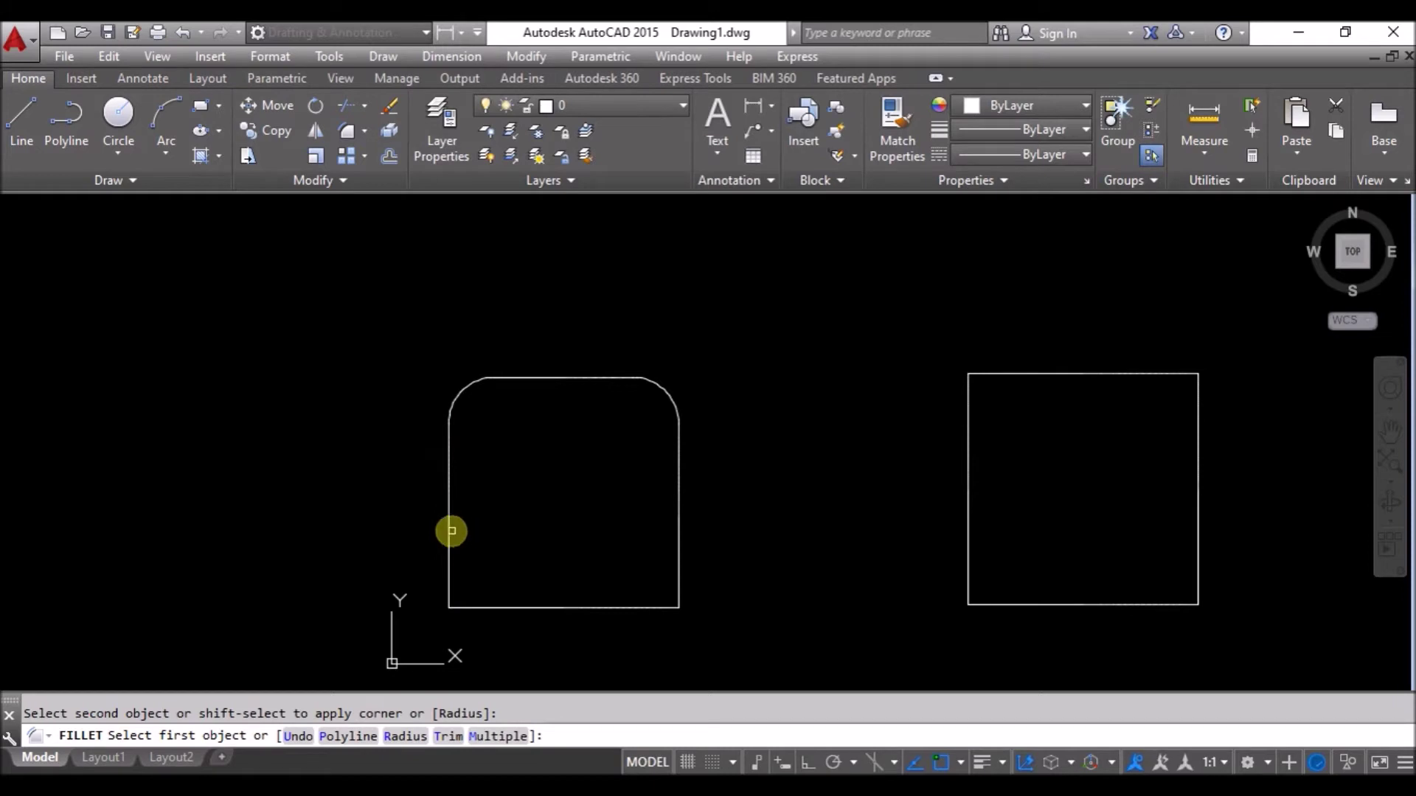
pyautogui.click(449, 531)
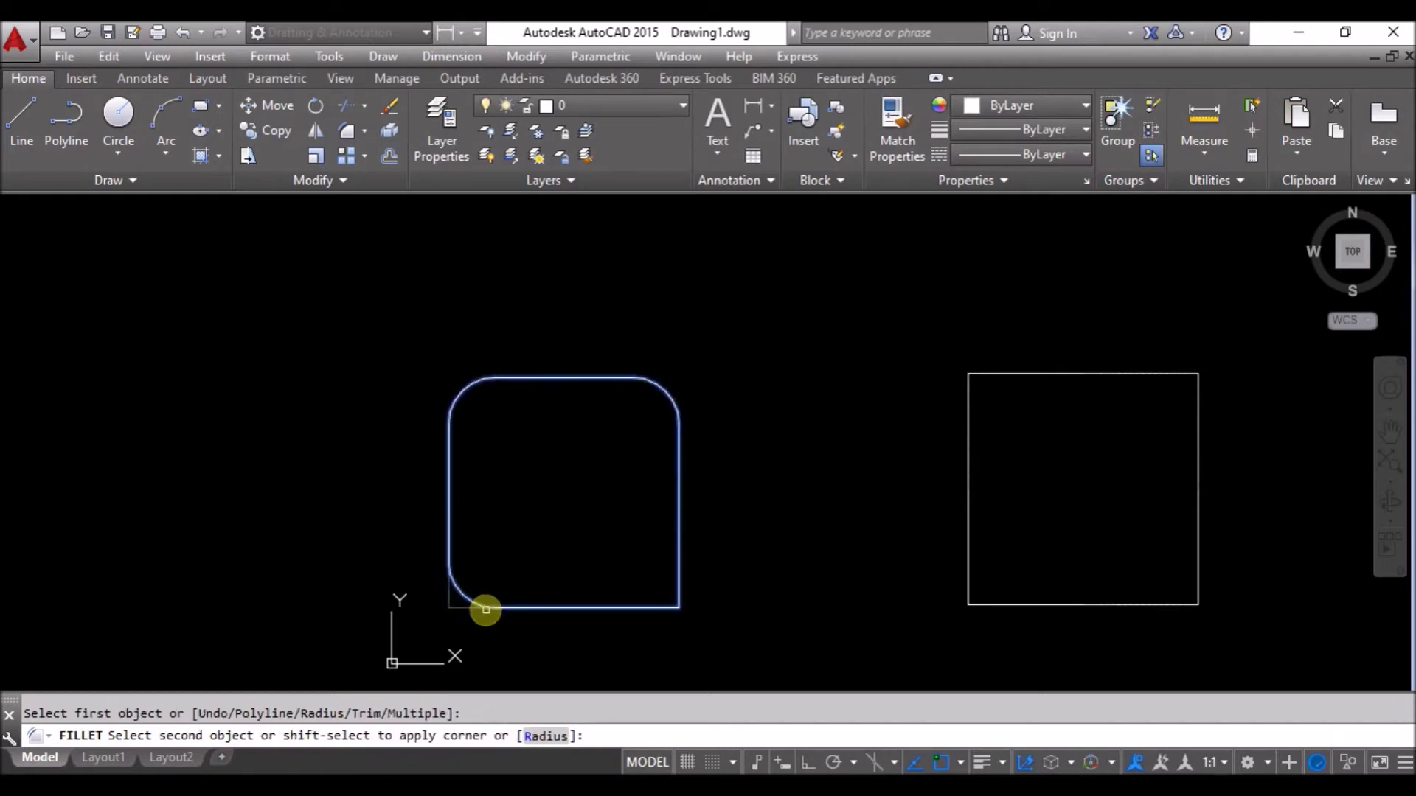
pyautogui.click(483, 608)
pyautogui.click(613, 607)
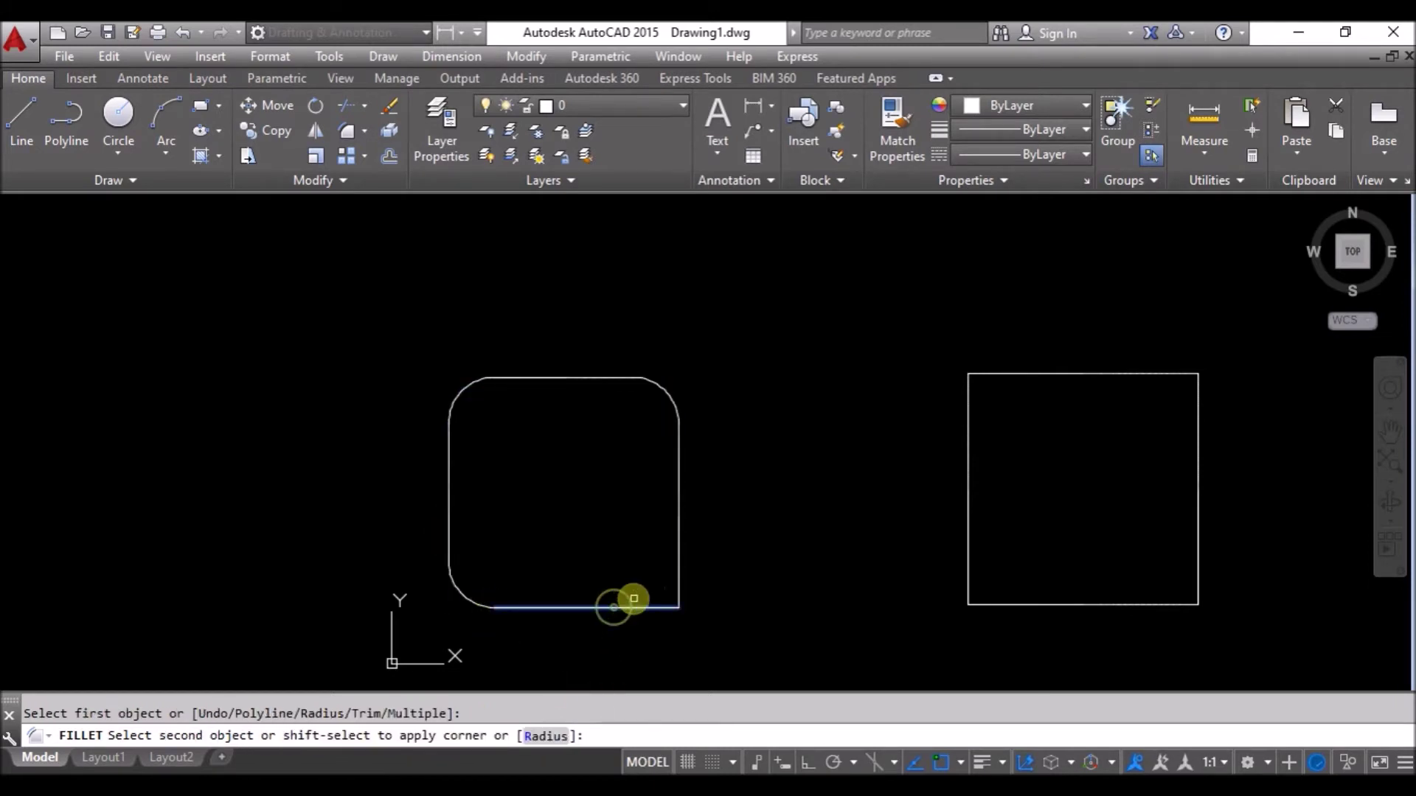
pyautogui.click(674, 557)
pyautogui.moveTo(1121, 547); pyautogui.dragTo(759, 544, button='middle')
# Fillet the second square's top-left corner by picking its left and top edges.
pyautogui.scroll(2, 695, 458)
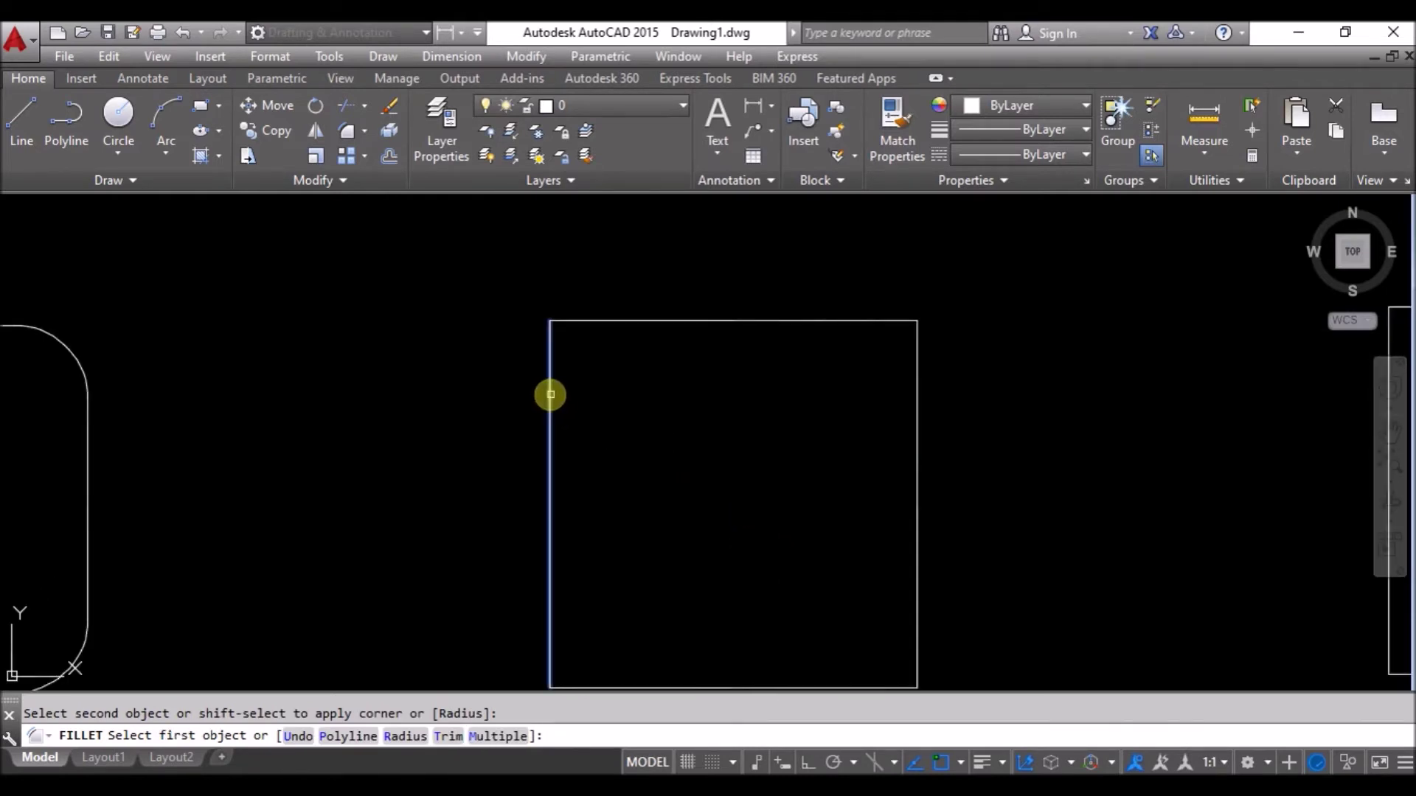
pyautogui.click(553, 395)
pyautogui.click(618, 322)
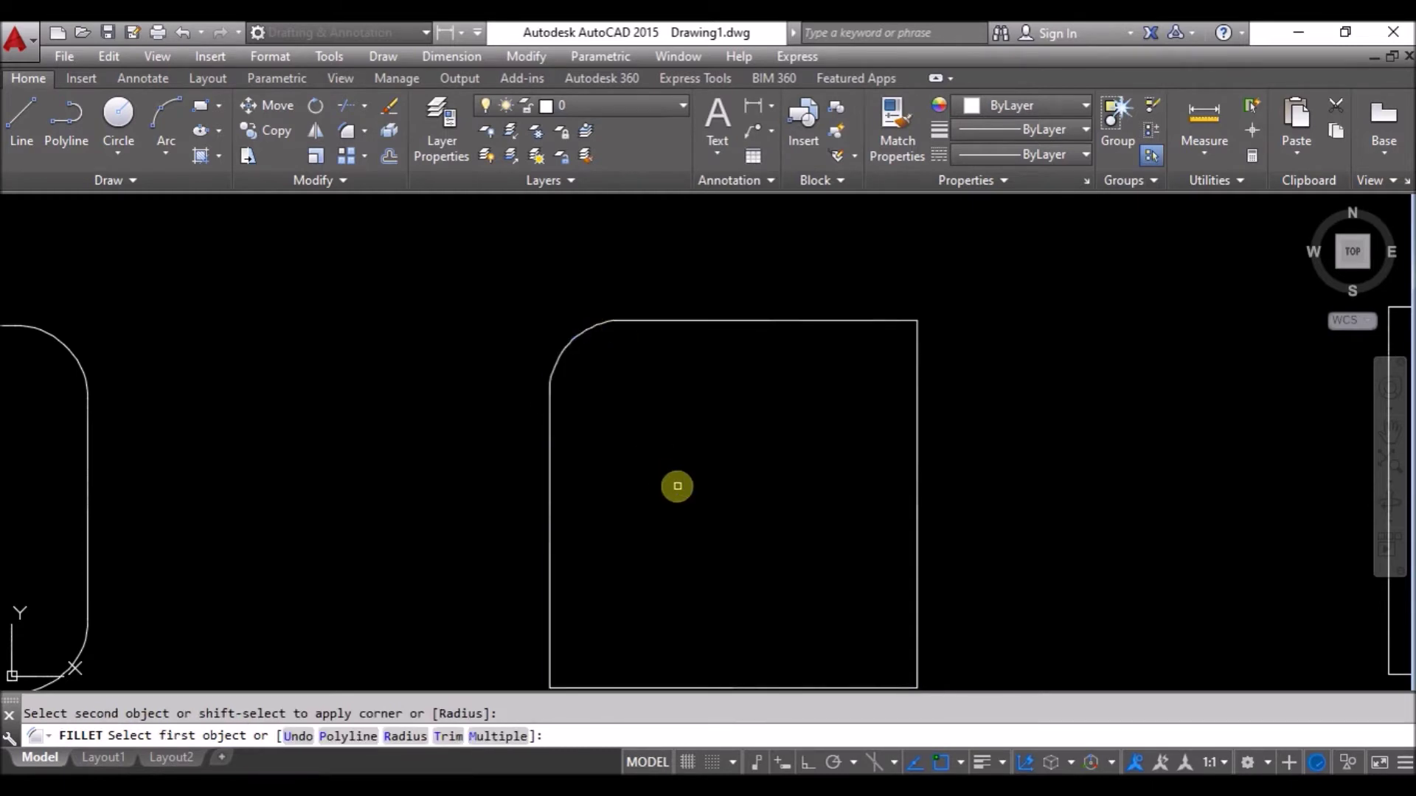
# Cancel, then restart Fillet and choose its Polyline option.
pyautogui.press('Escape')
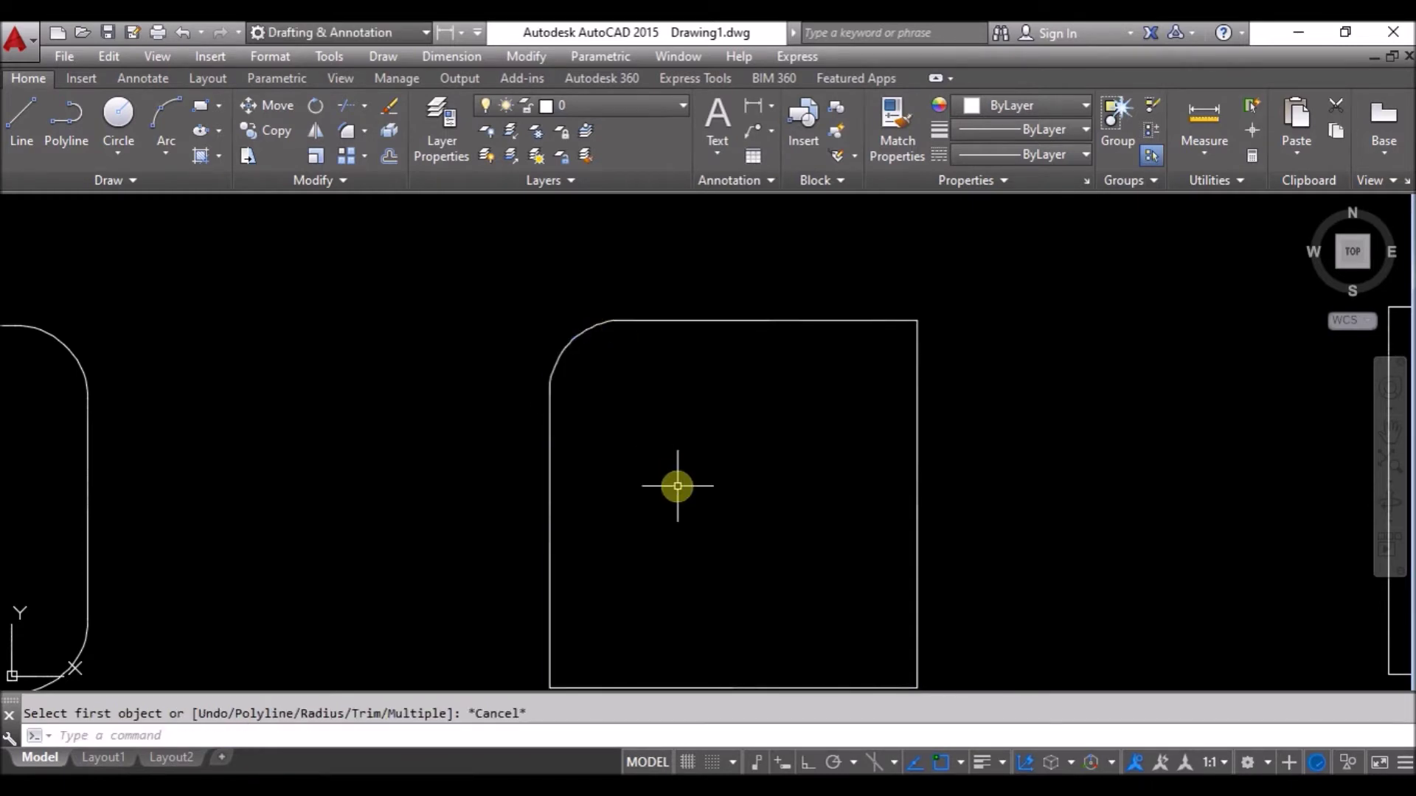
pyautogui.write('f')
pyautogui.press('Return')
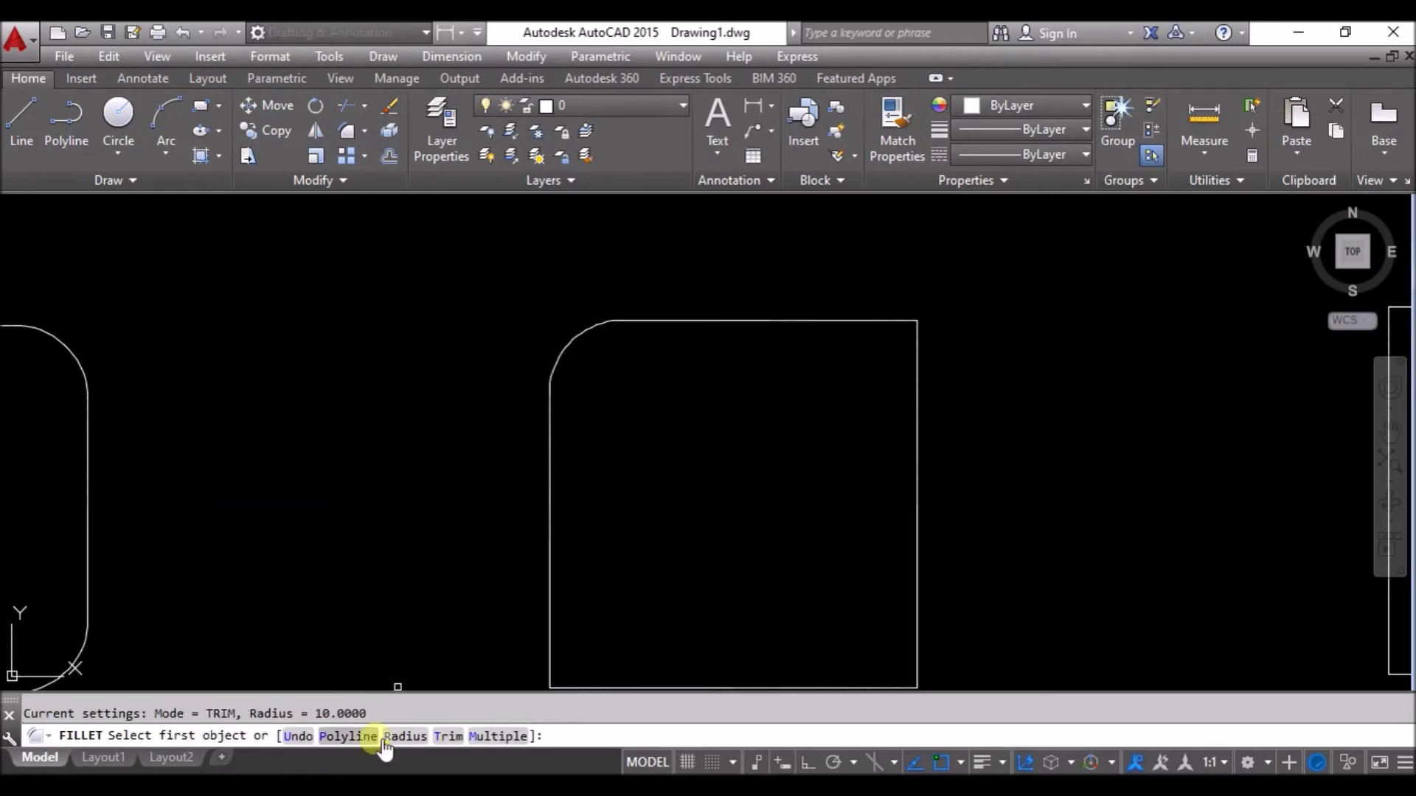
pyautogui.scroll(-6, 373, 568)
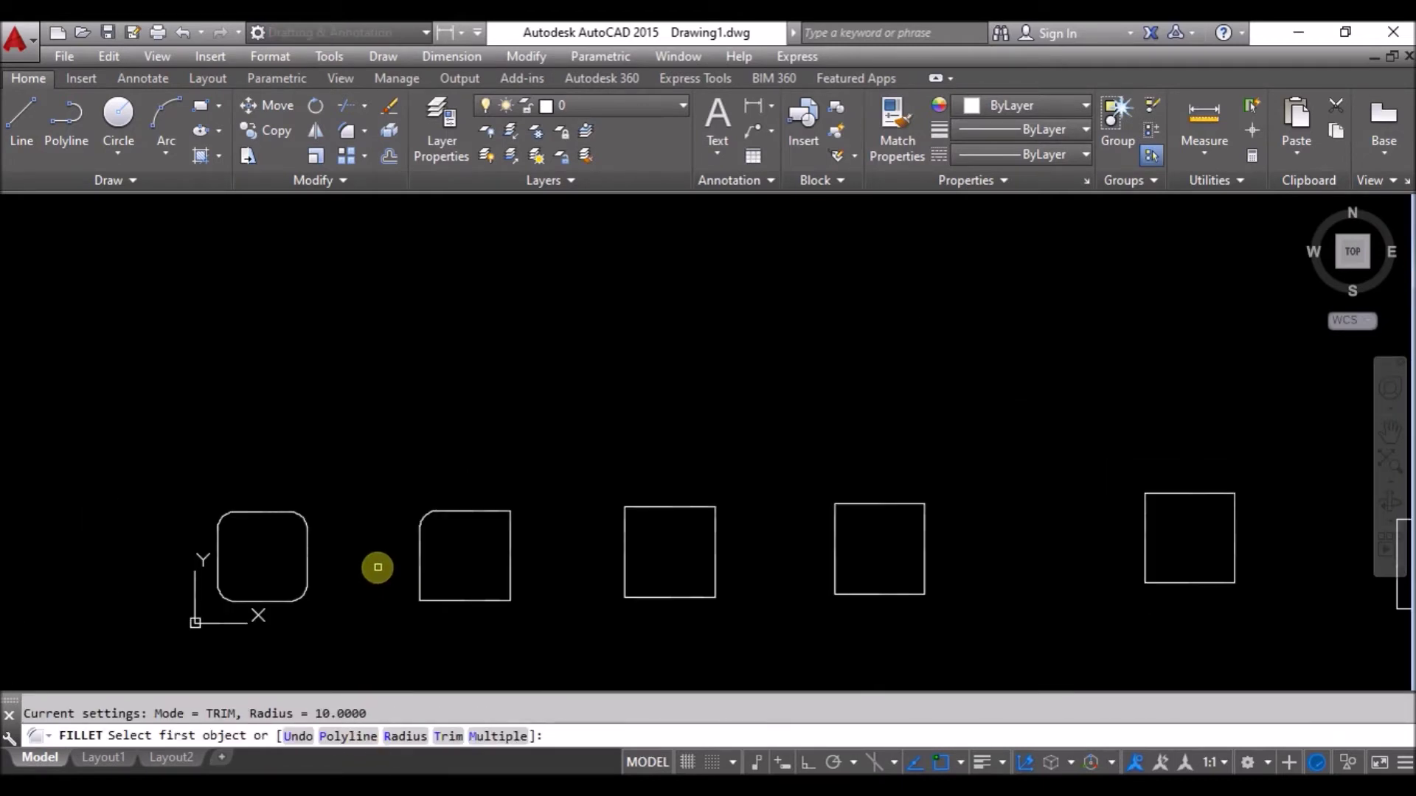
pyautogui.scroll(4, 752, 542)
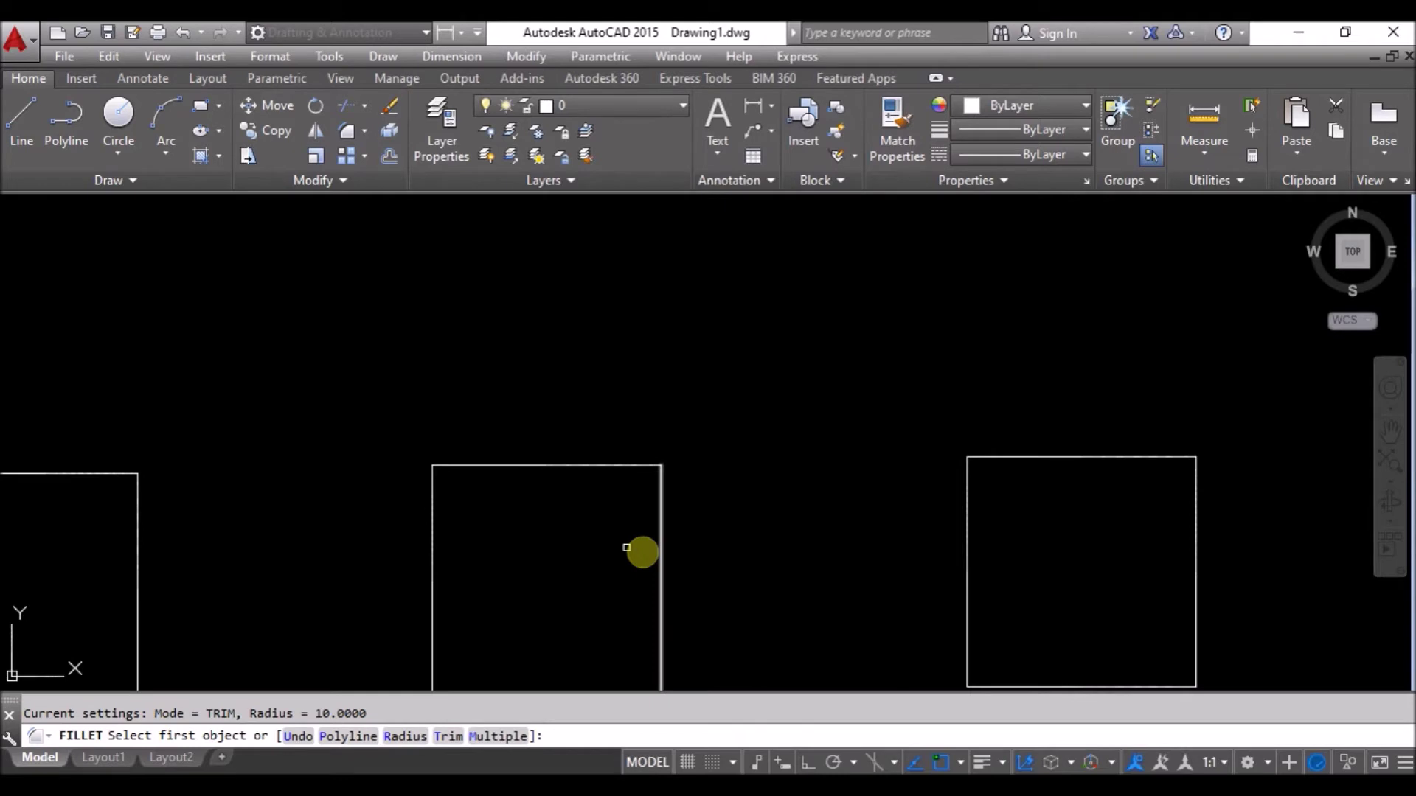
pyautogui.click(348, 737)
# Round all four corners of the middle and third squares using Fillet's Polyline option.
pyautogui.scroll(-2, 855, 516)
pyautogui.moveTo(813, 500); pyautogui.dragTo(692, 398, button='middle')
pyautogui.click(507, 373)
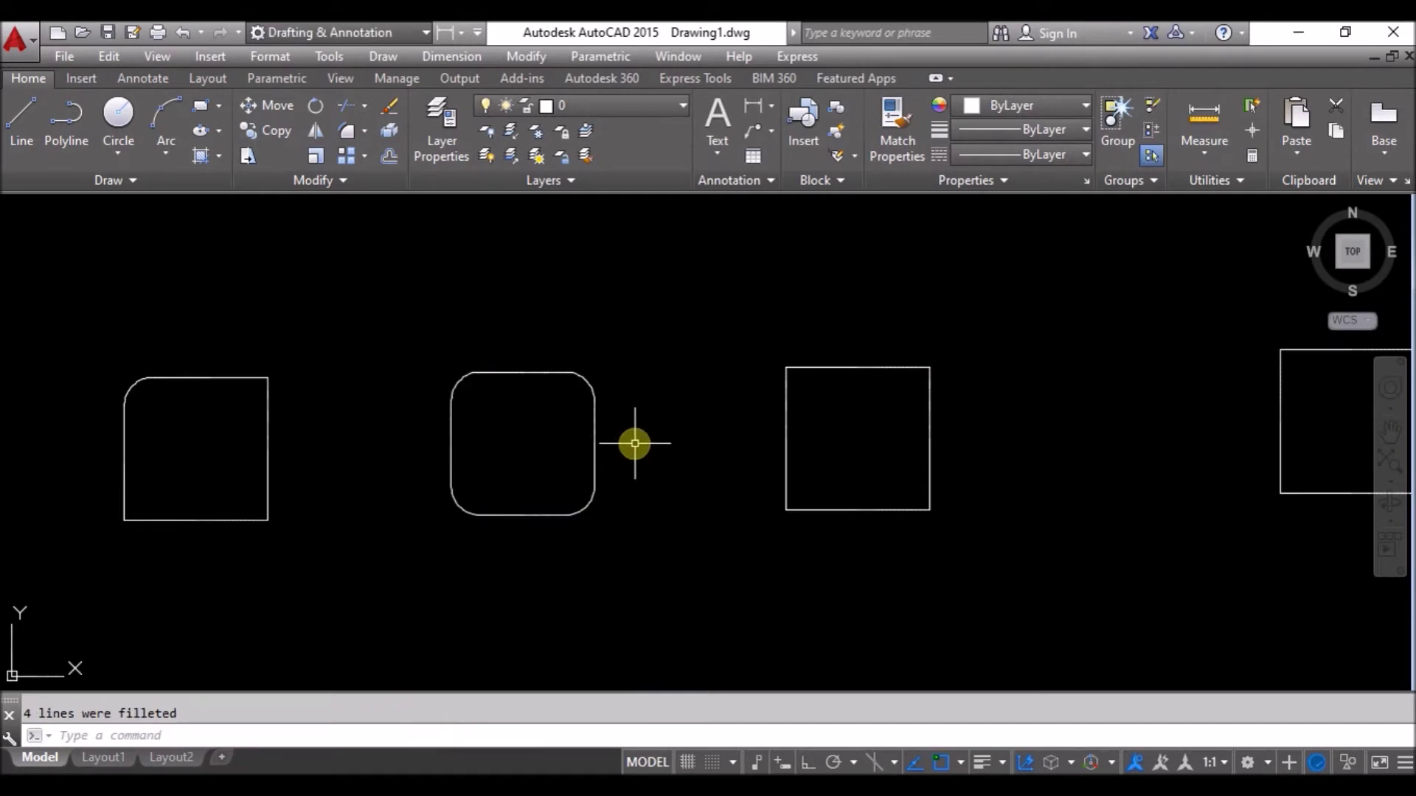
pyautogui.click(348, 131)
pyautogui.click(360, 736)
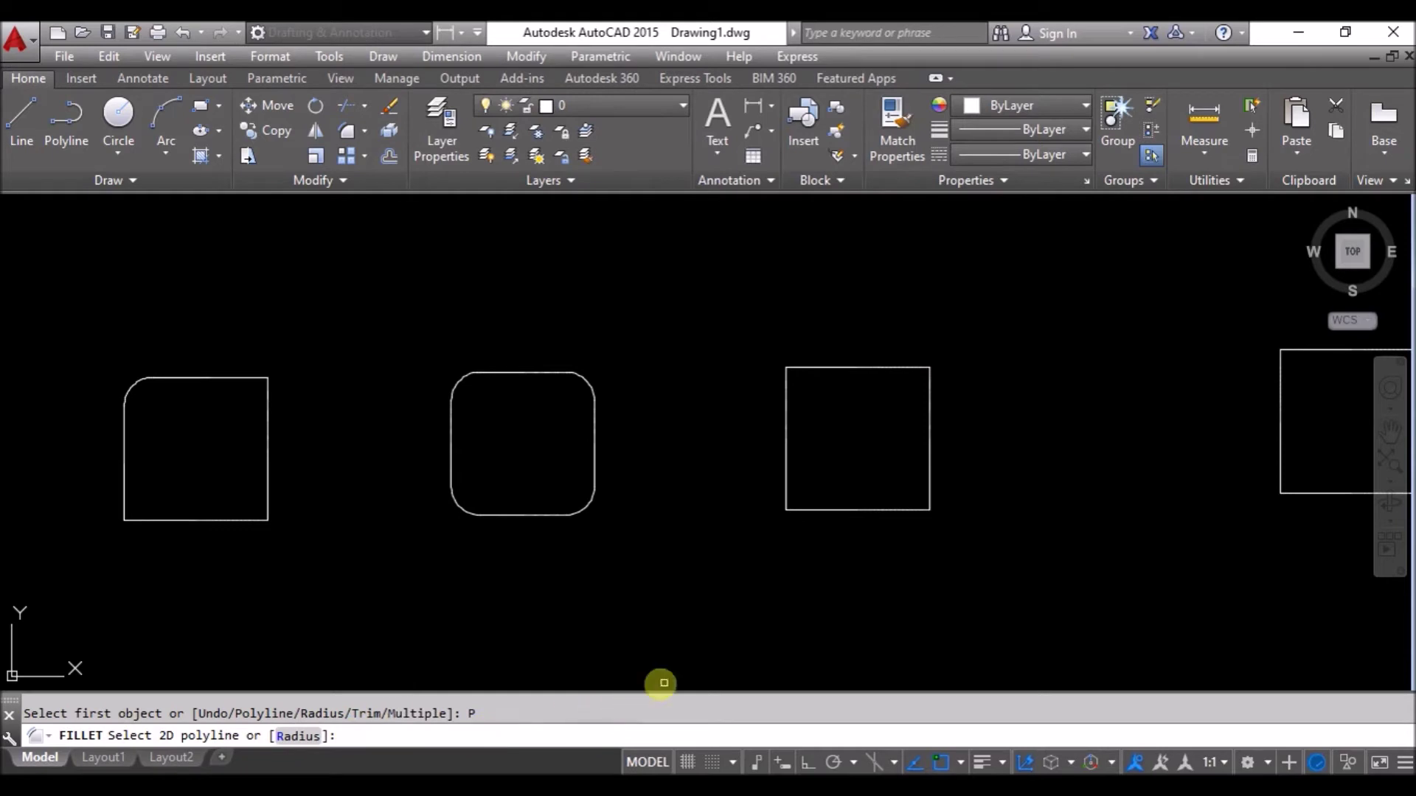
pyautogui.click(851, 364)
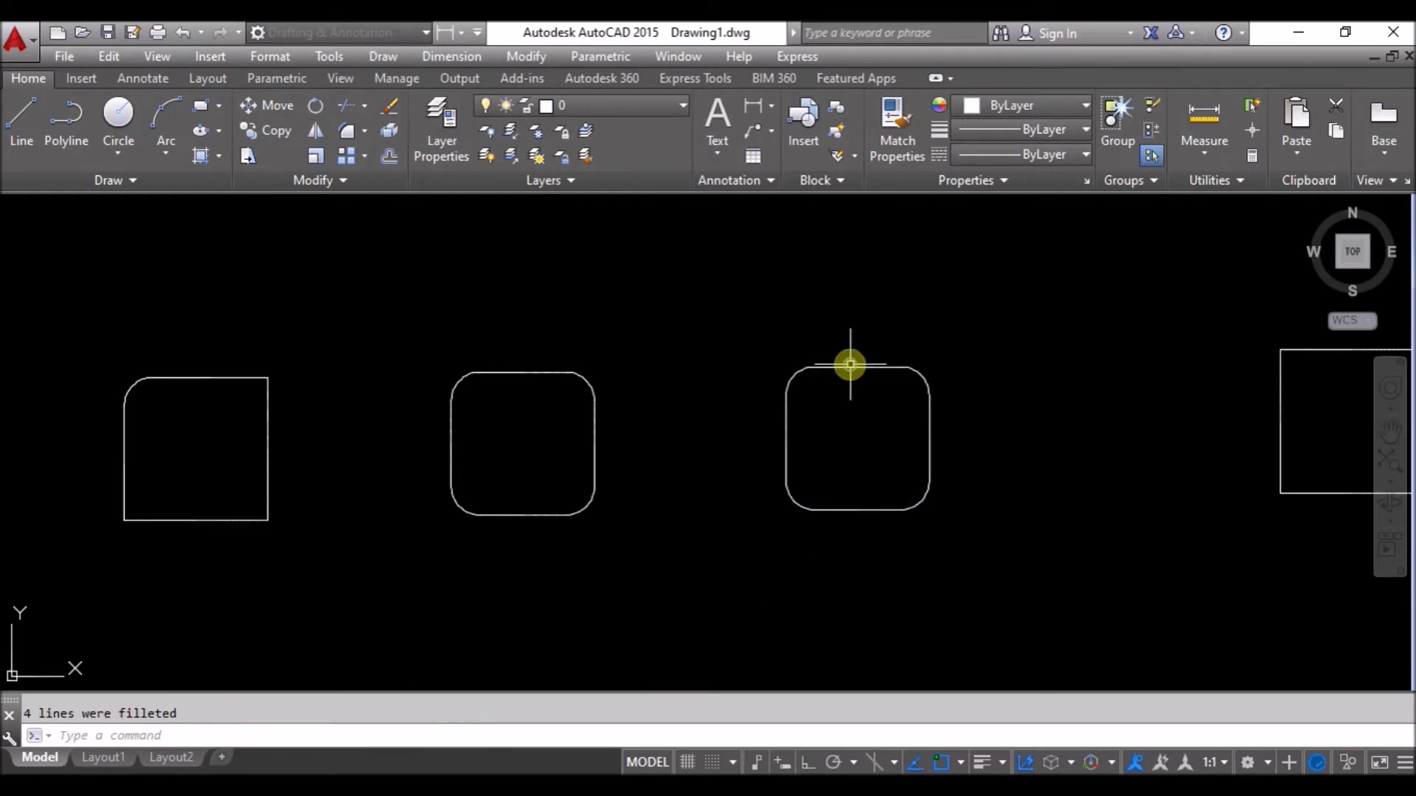
pyautogui.click(58, 122)
# Draw a seven-vertex zigzag polyline above the squares.
pyautogui.click(237, 379)
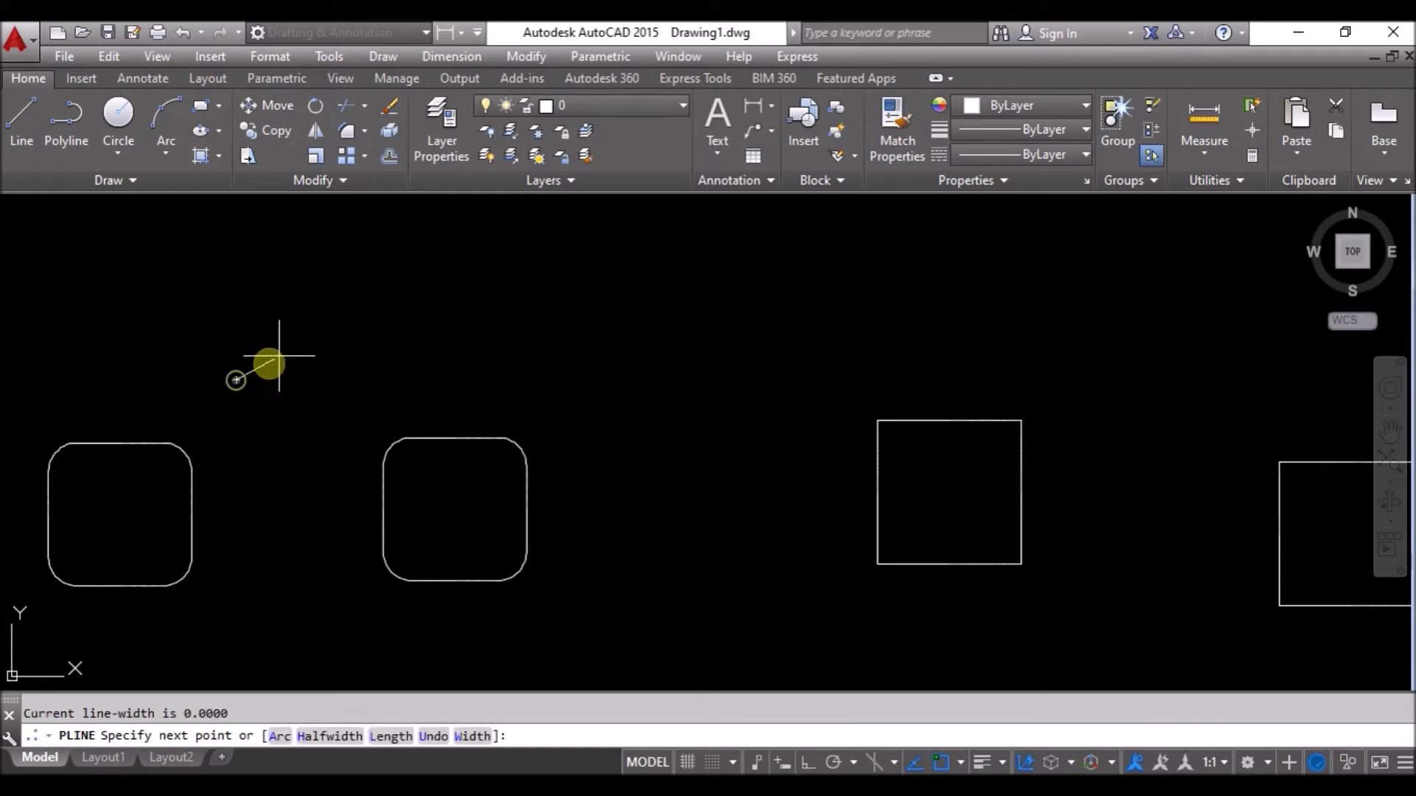
pyautogui.click(340, 296)
pyautogui.click(497, 377)
pyautogui.click(657, 300)
pyautogui.click(771, 389)
pyautogui.click(907, 305)
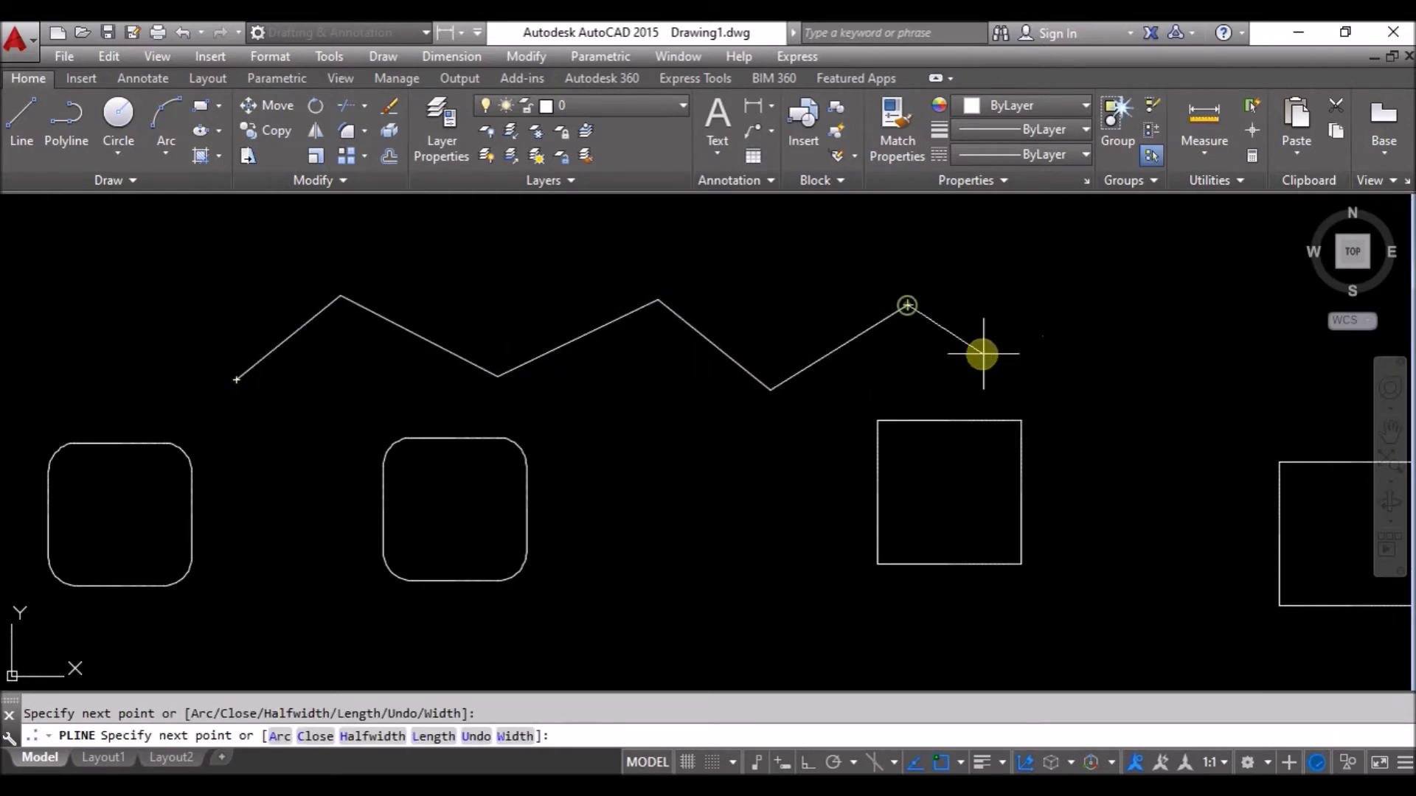
pyautogui.click(1100, 377)
pyautogui.press('Escape')
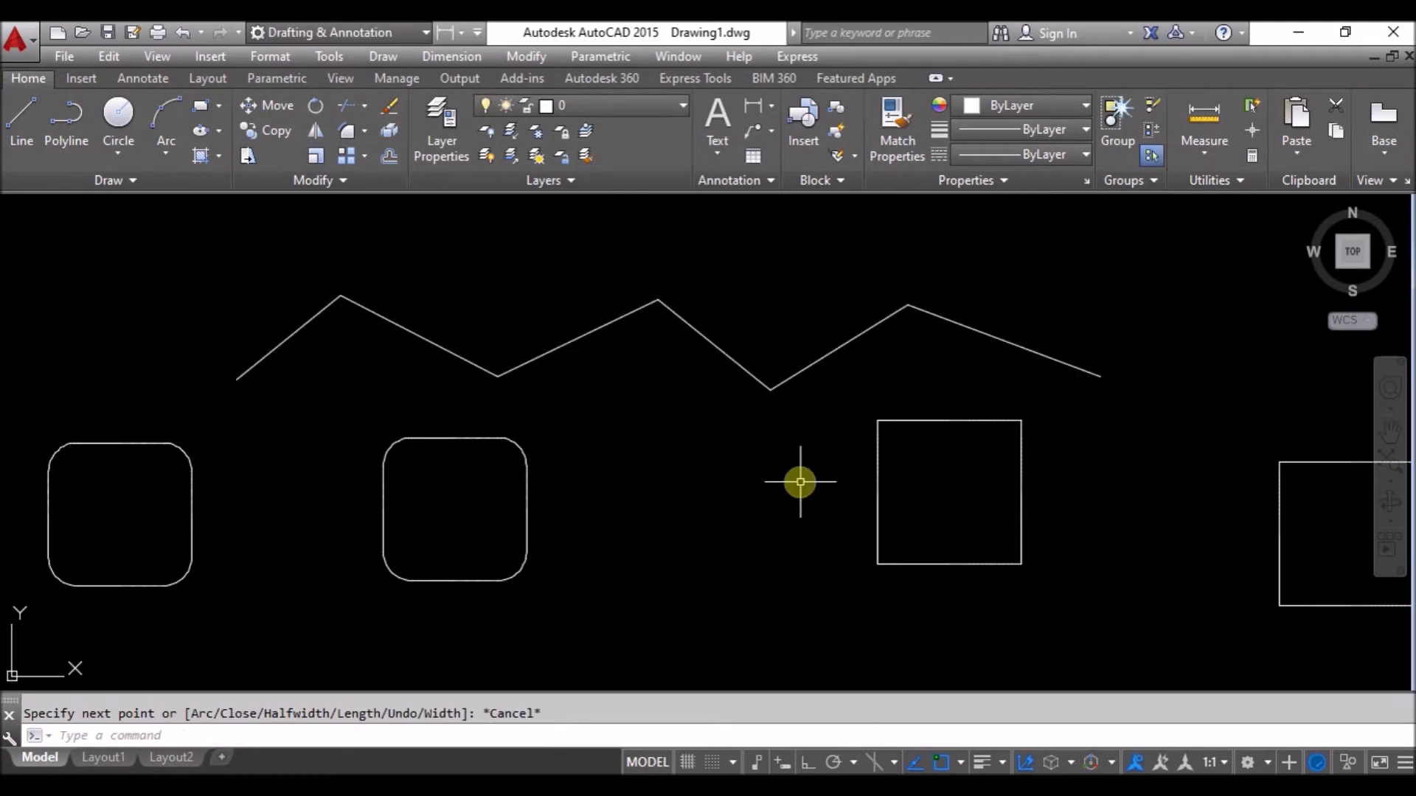
# Round all five zigzag bends at radius 10 with Fillet's Polyline option.
pyautogui.click(344, 133)
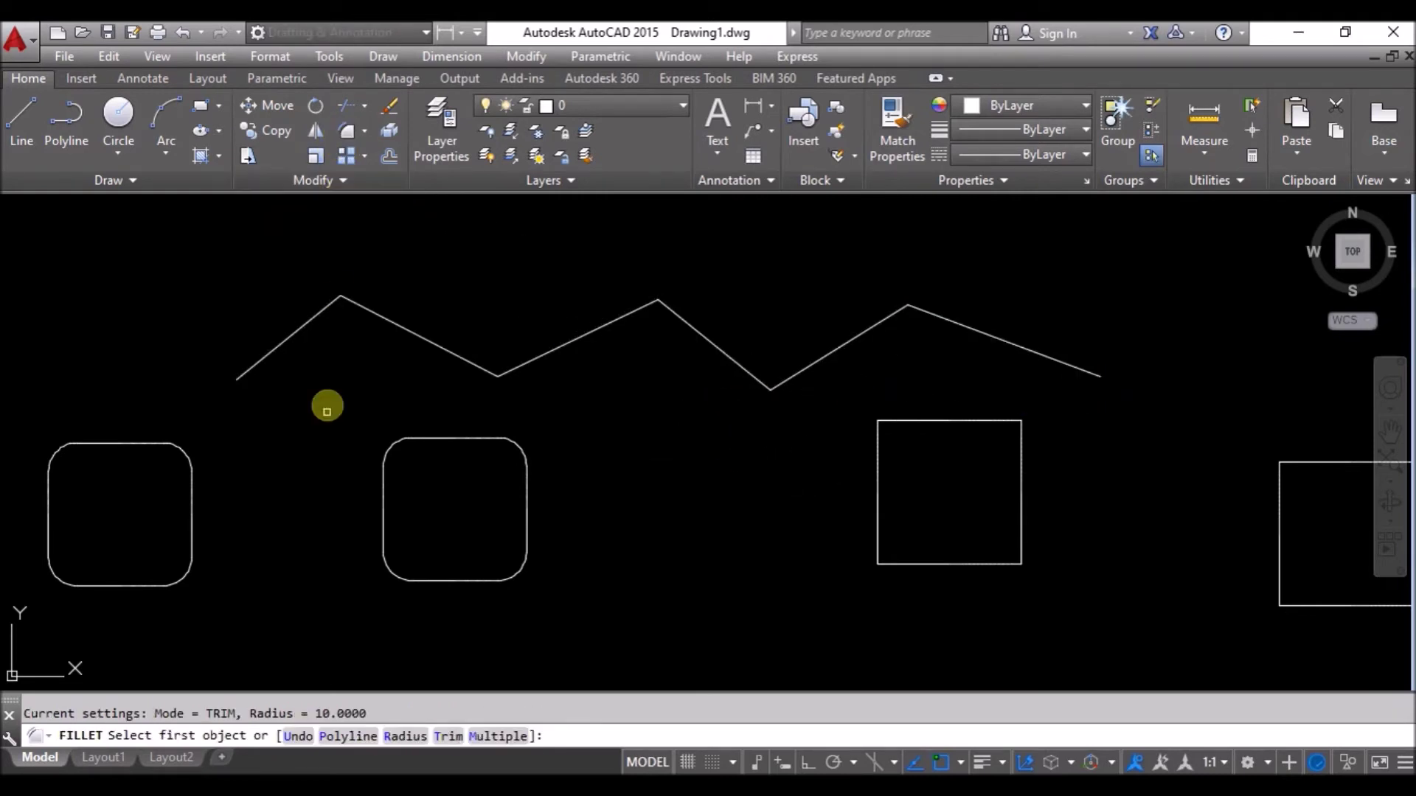
pyautogui.click(357, 738)
pyautogui.click(286, 342)
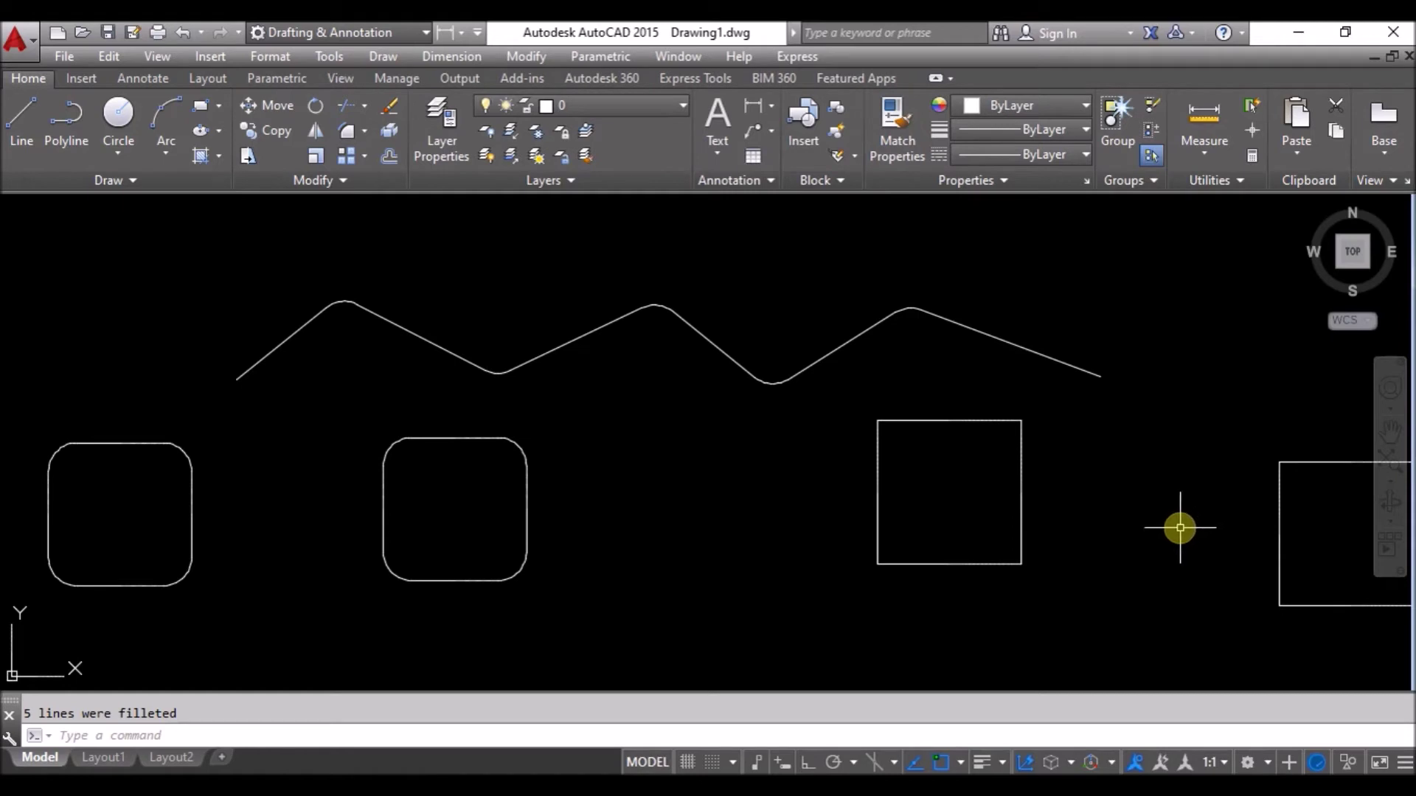
pyautogui.press('Return')
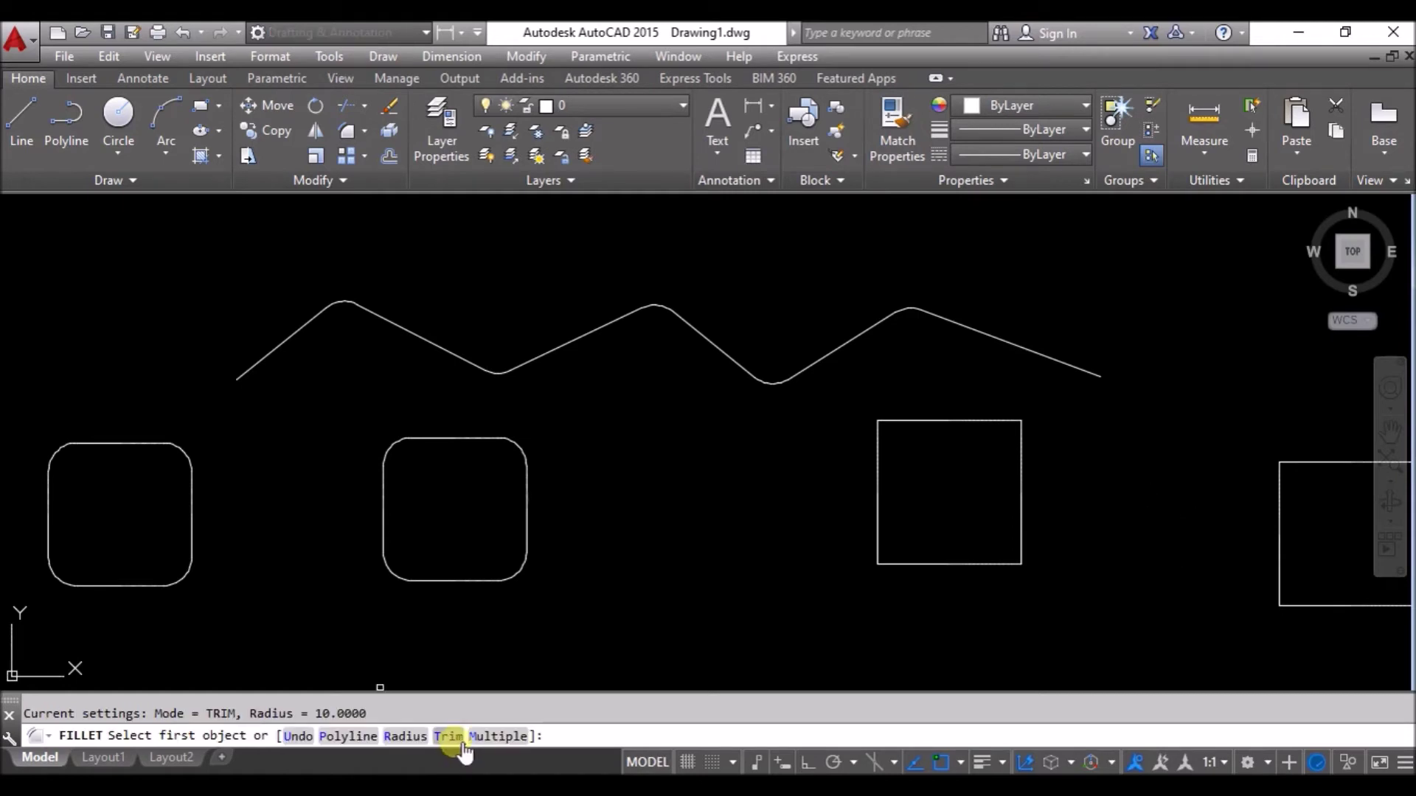
# Centre the plain square in view and set the fillet trim mode to No trim.
pyautogui.moveTo(1122, 560); pyautogui.dragTo(600, 524, button='middle')
pyautogui.scroll(4, 676, 516)
pyautogui.scroll(-2, 806, 457)
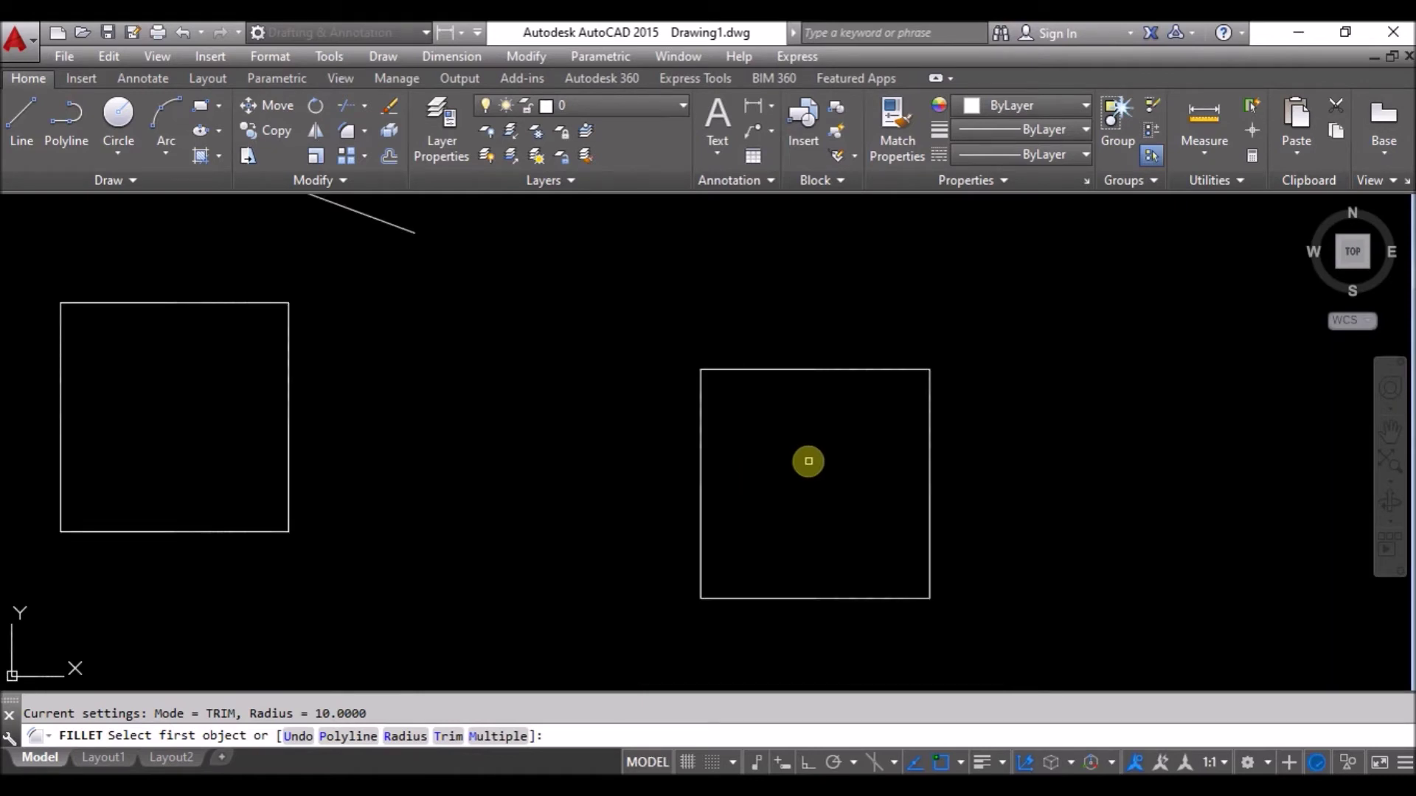
pyautogui.moveTo(1046, 424); pyautogui.dragTo(777, 394, button='middle')
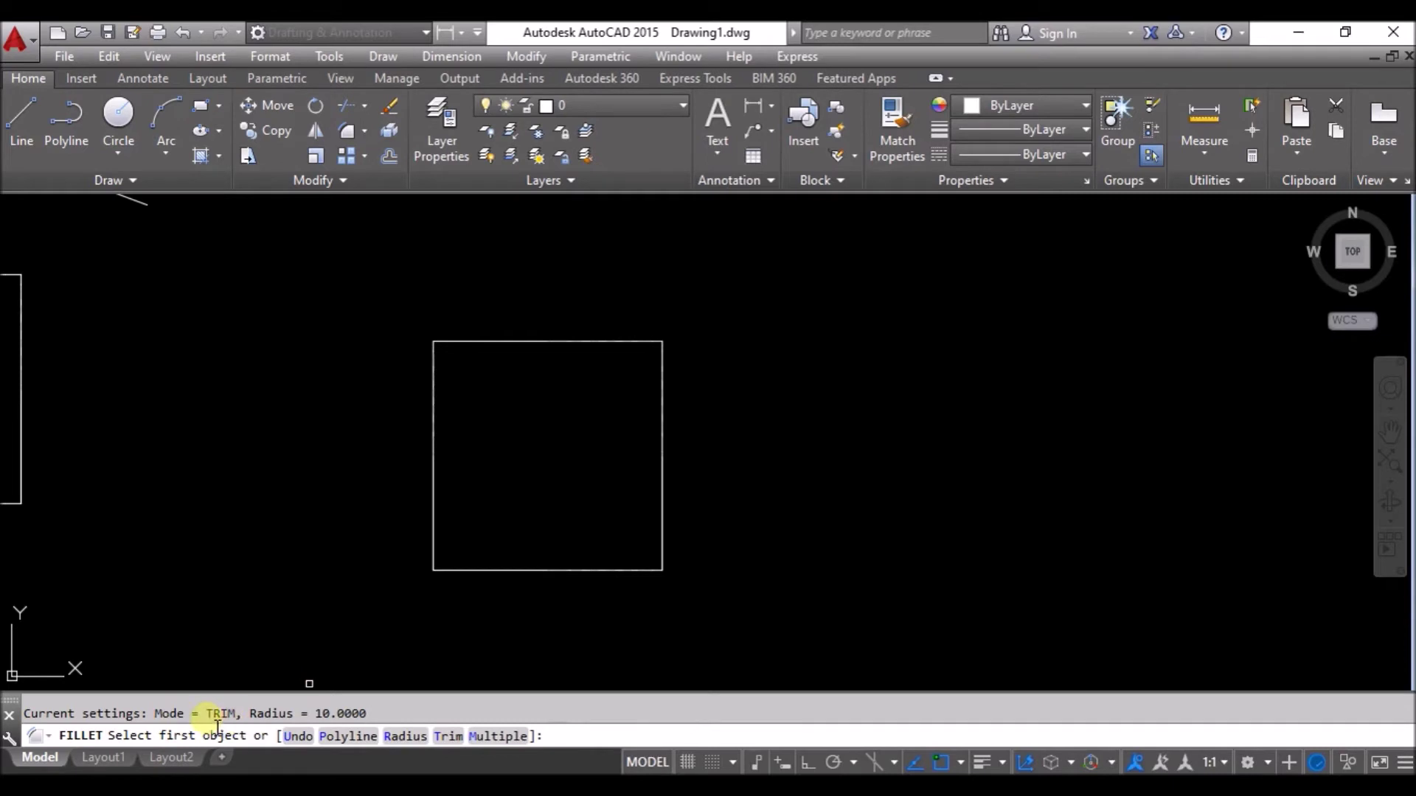
pyautogui.click(456, 740)
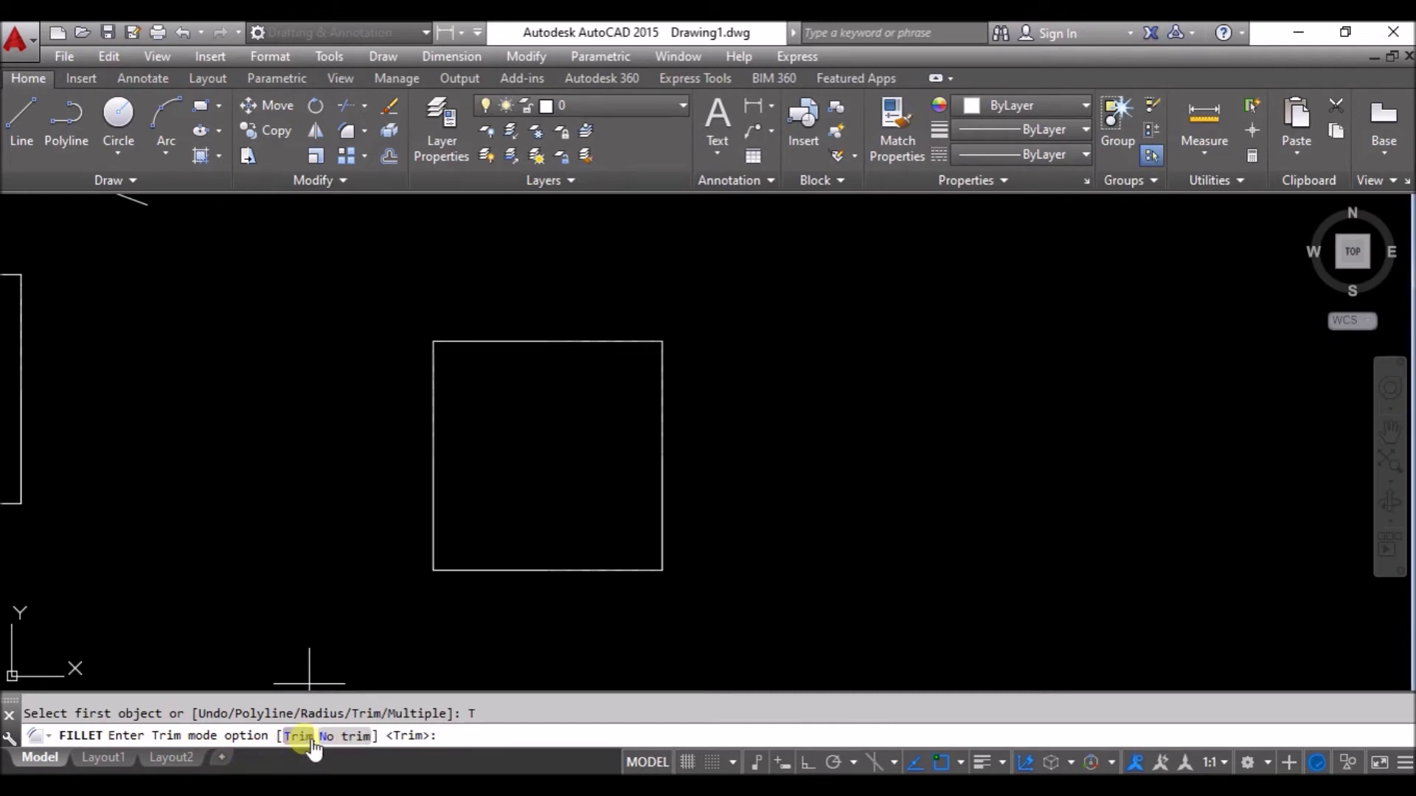
pyautogui.click(357, 736)
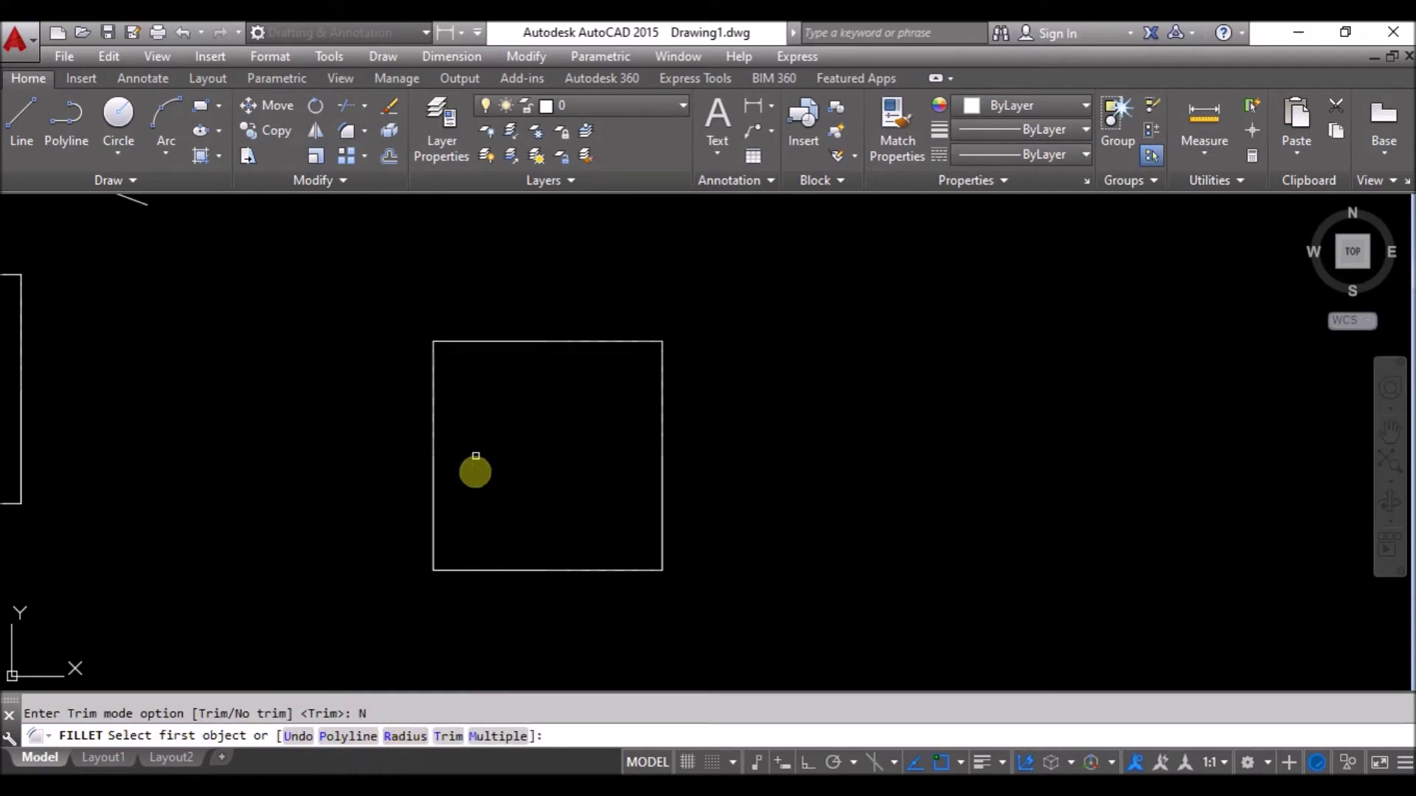
# Add a radius-10 arc at the plain square's top-left corner, leaving its edges untrimmed.
pyautogui.click(433, 373)
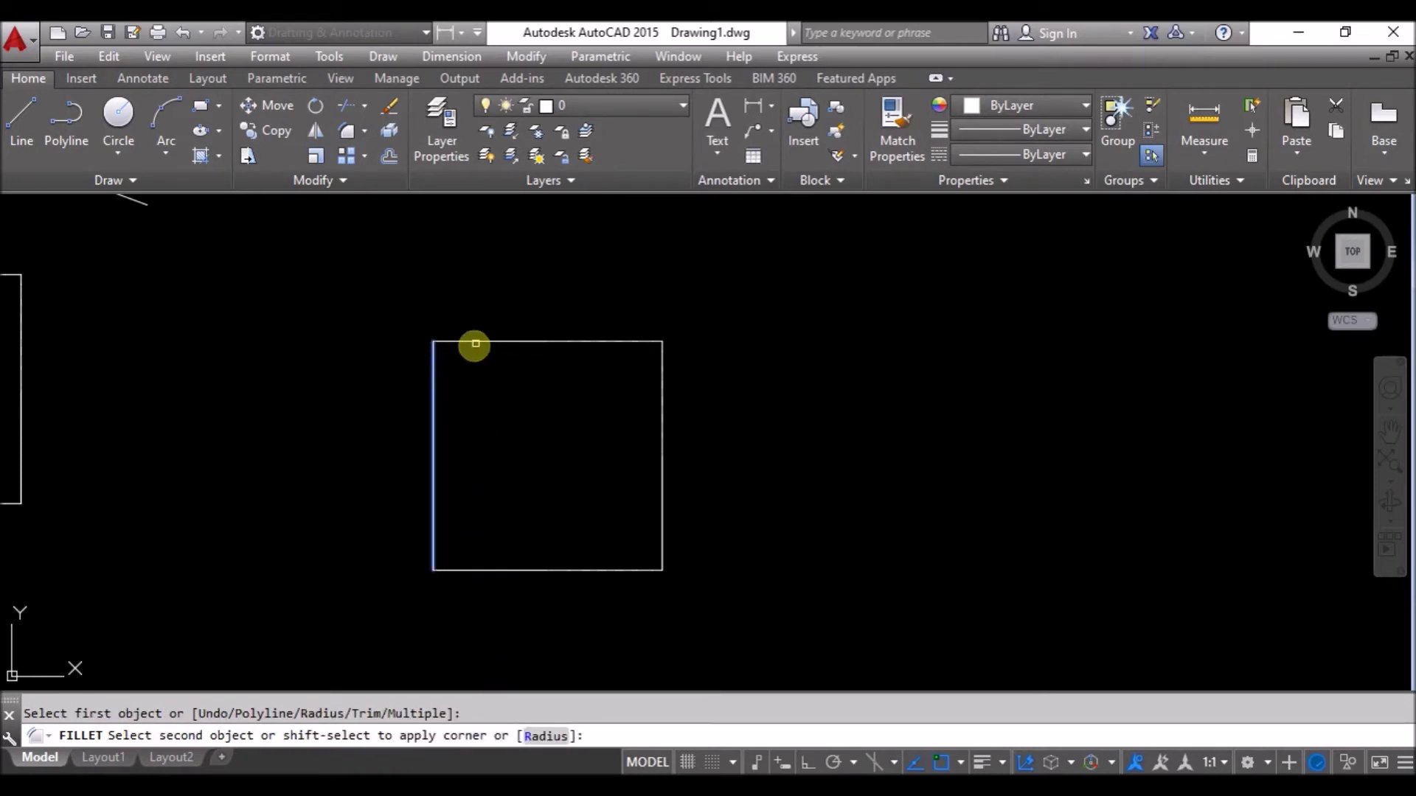
pyautogui.click(474, 345)
pyautogui.scroll(4, 465, 352)
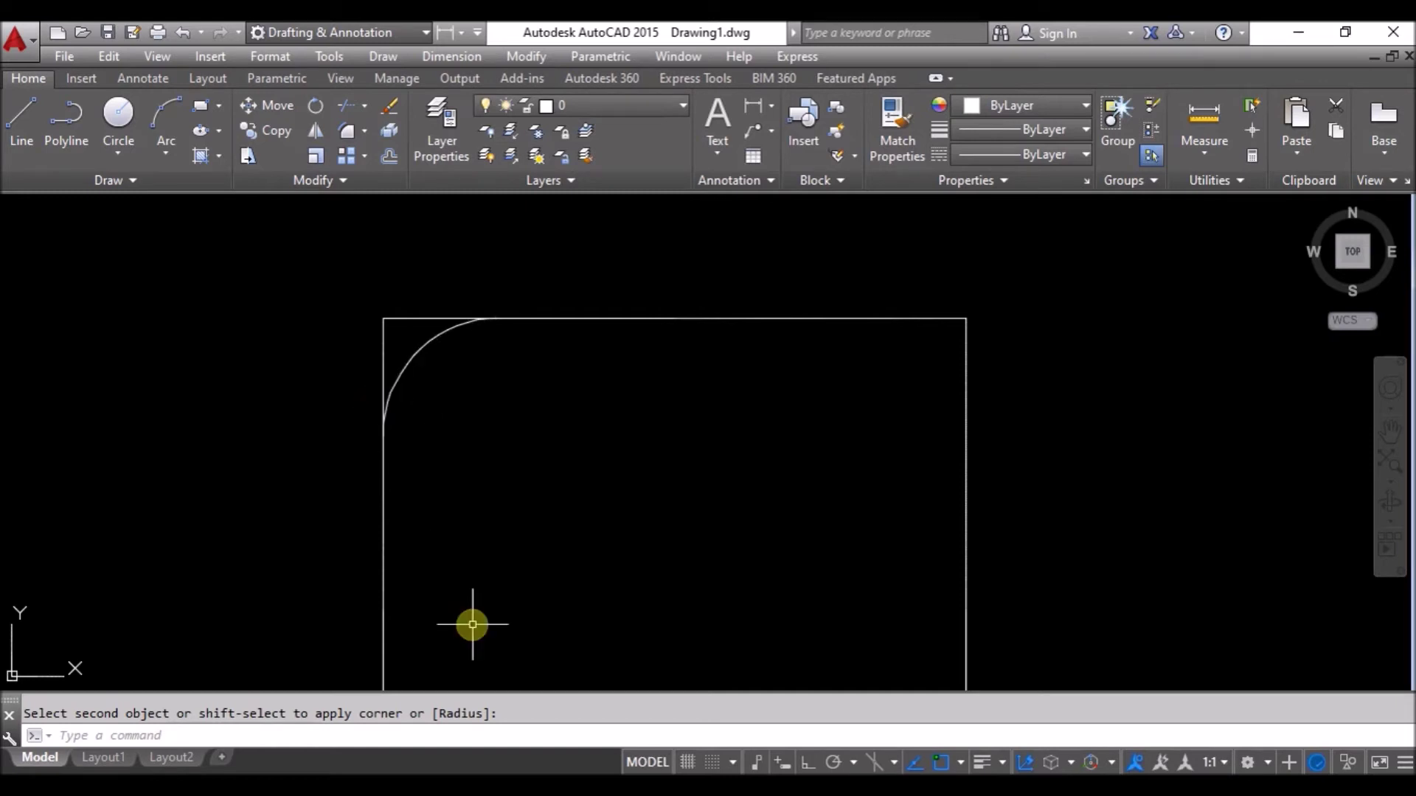
pyautogui.scroll(-5, 463, 590)
pyautogui.moveTo(579, 629); pyautogui.dragTo(588, 551, button='middle')
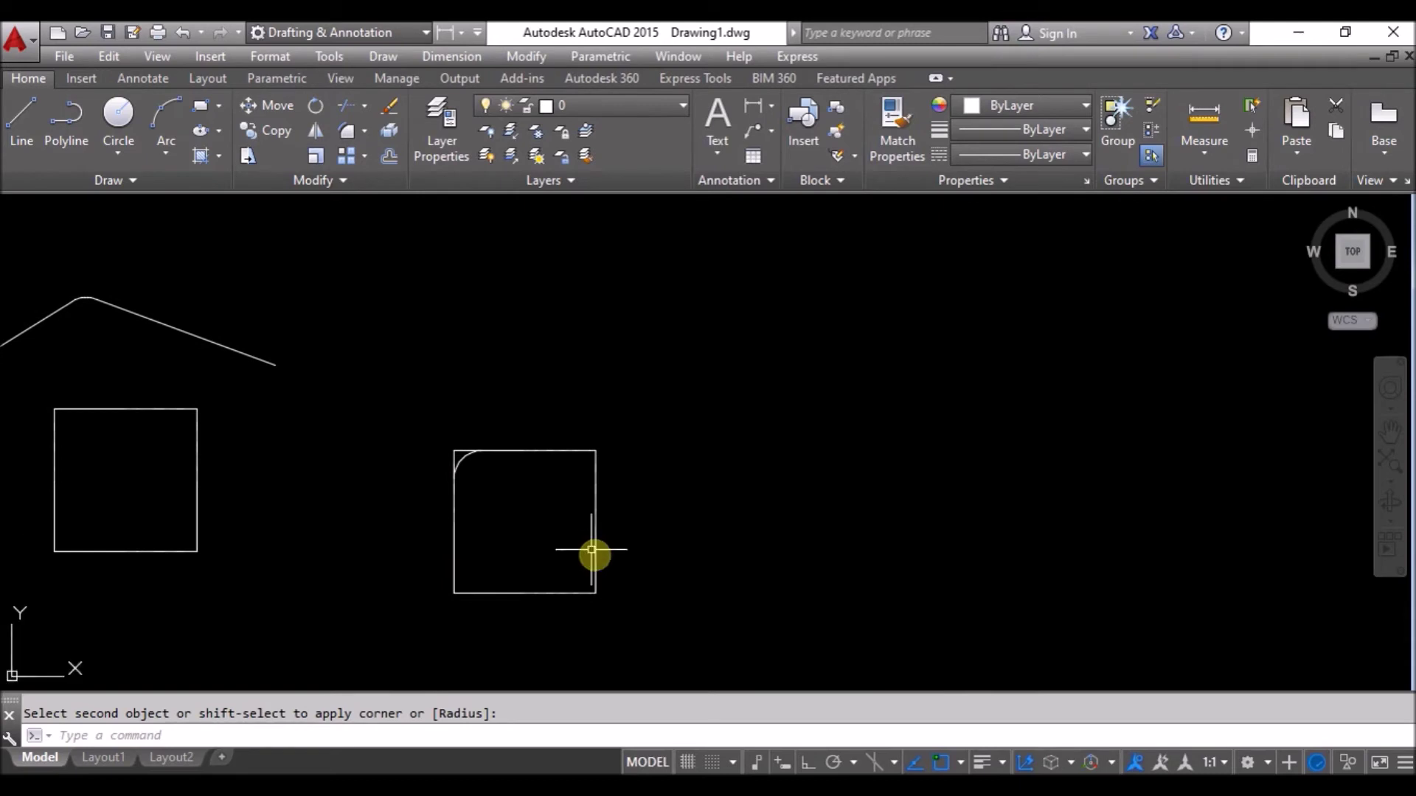
pyautogui.scroll(-4, 697, 514)
pyautogui.moveTo(696, 514); pyautogui.dragTo(726, 530, button='middle')
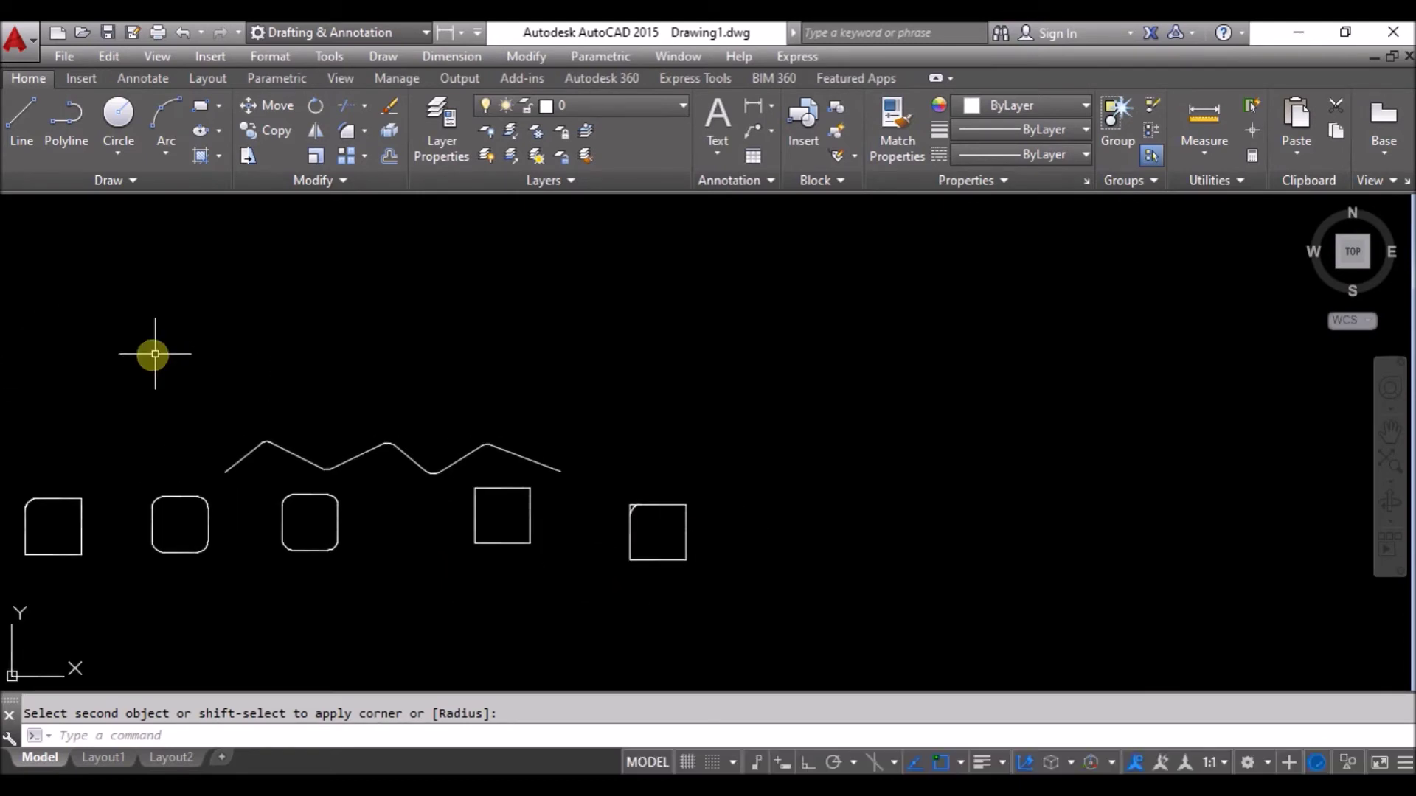
pyautogui.click(20, 132)
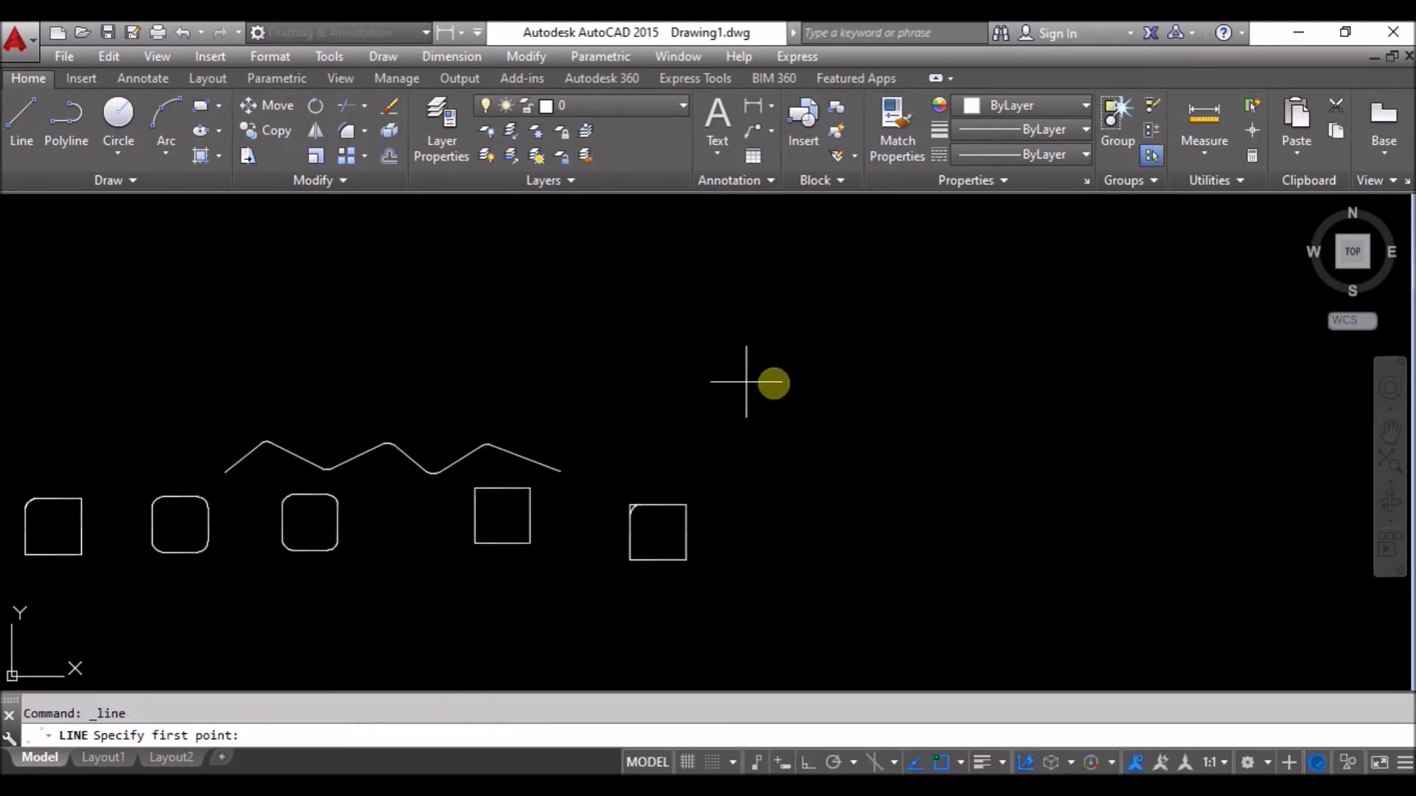
# Draw a short horizontal line and a separate steep slanted line right of the squares.
pyautogui.click(652, 375)
pyautogui.click(790, 379)
pyautogui.press('Escape')
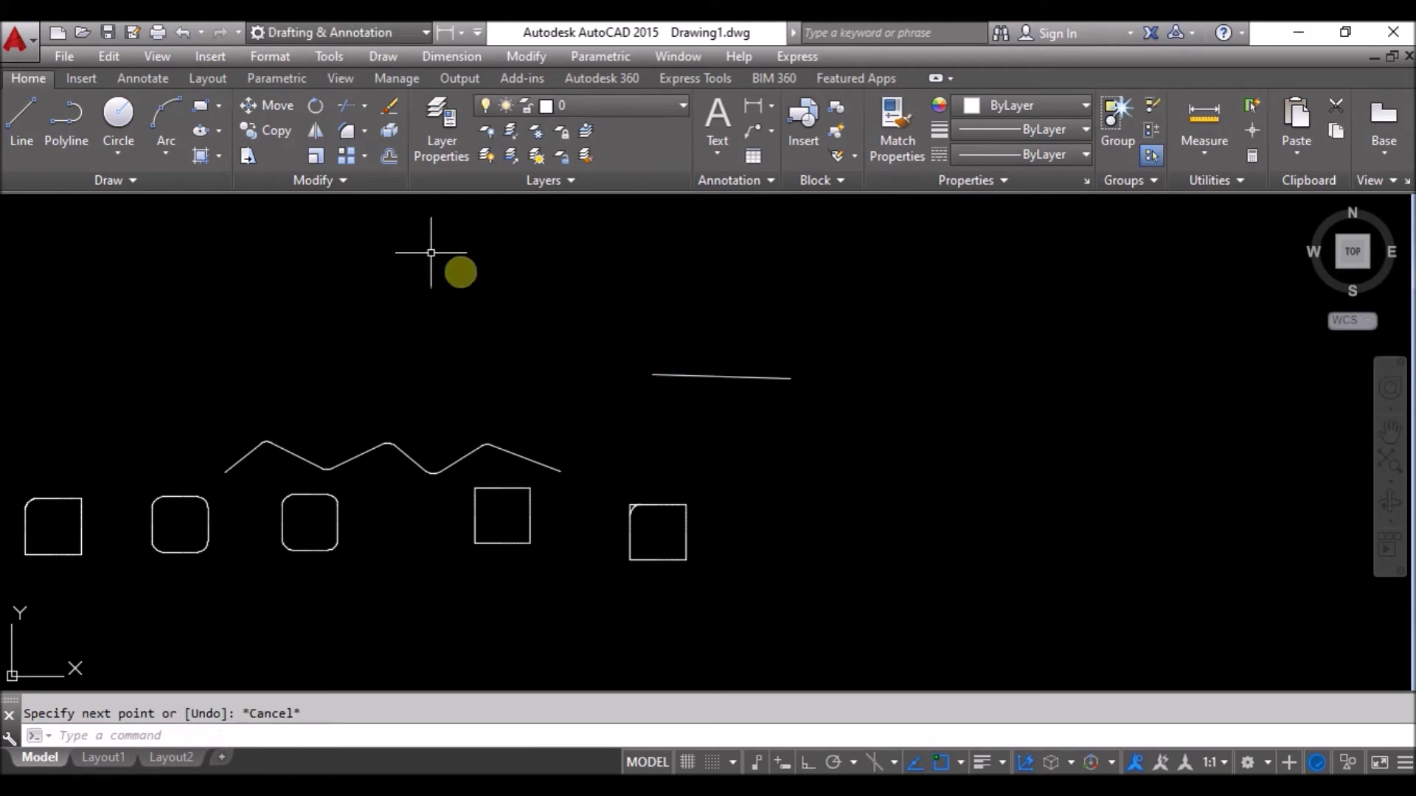
pyautogui.click(1030, 598)
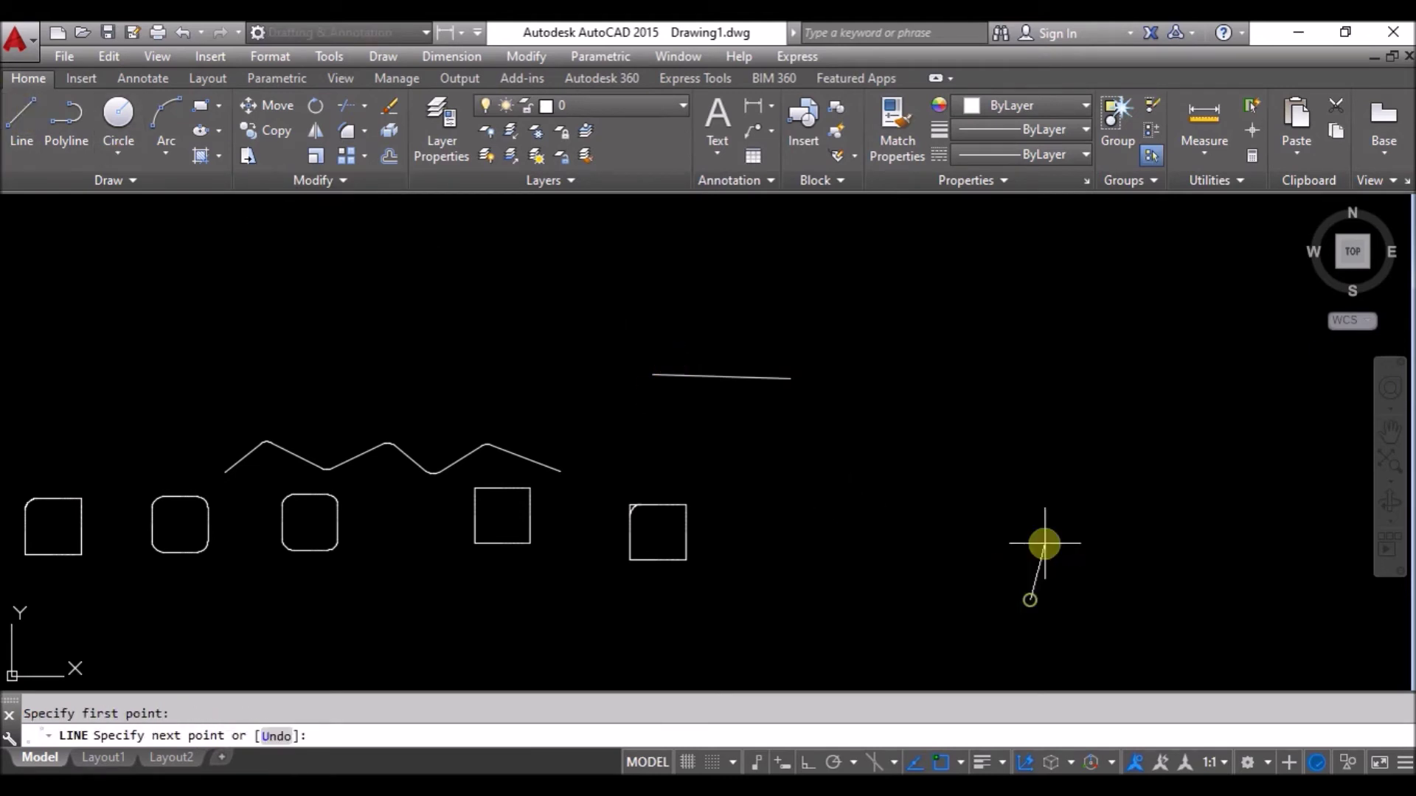
pyautogui.click(1043, 488)
pyautogui.press('Escape')
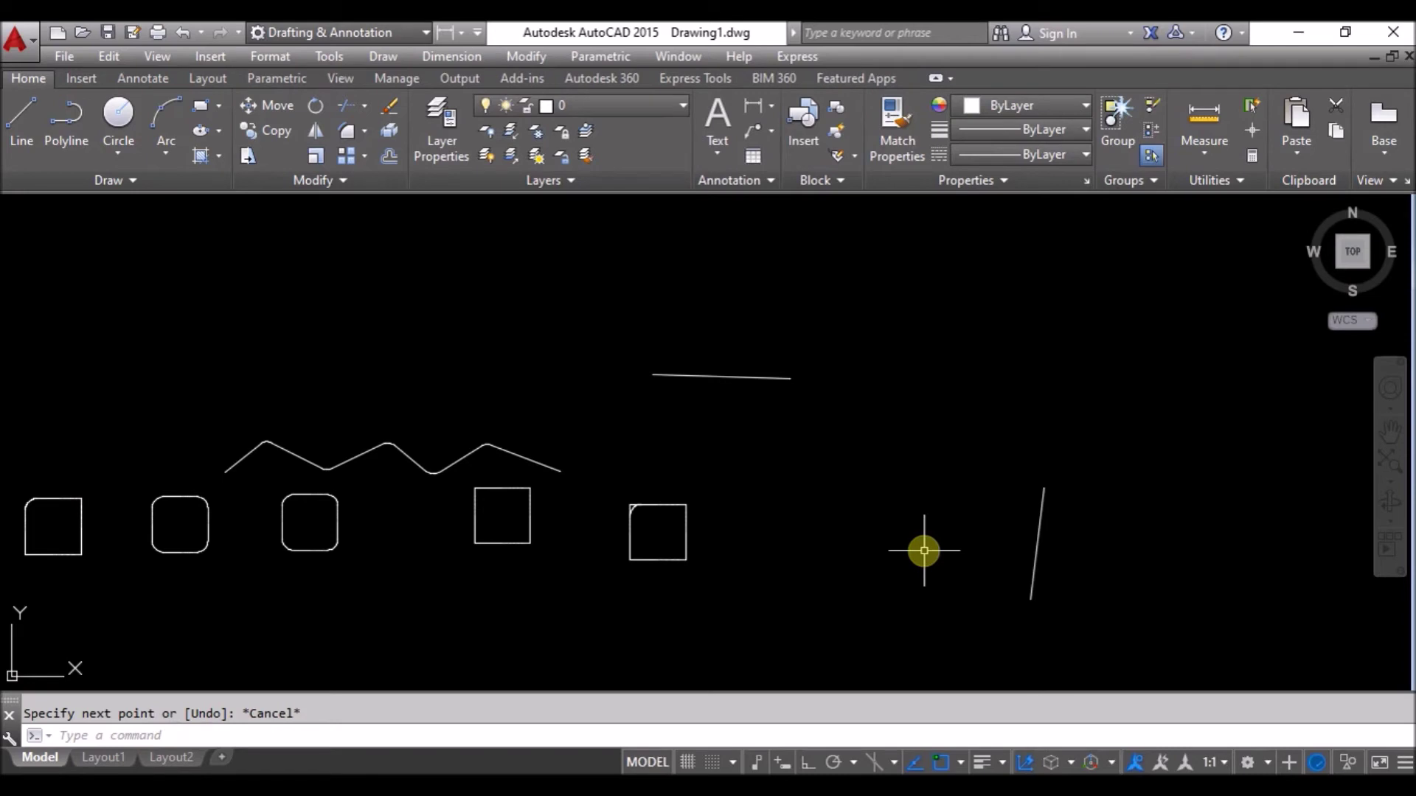
# Start Fillet with radius 0 and trim mode turned back on.
pyautogui.write('f')
pyautogui.press('Return')
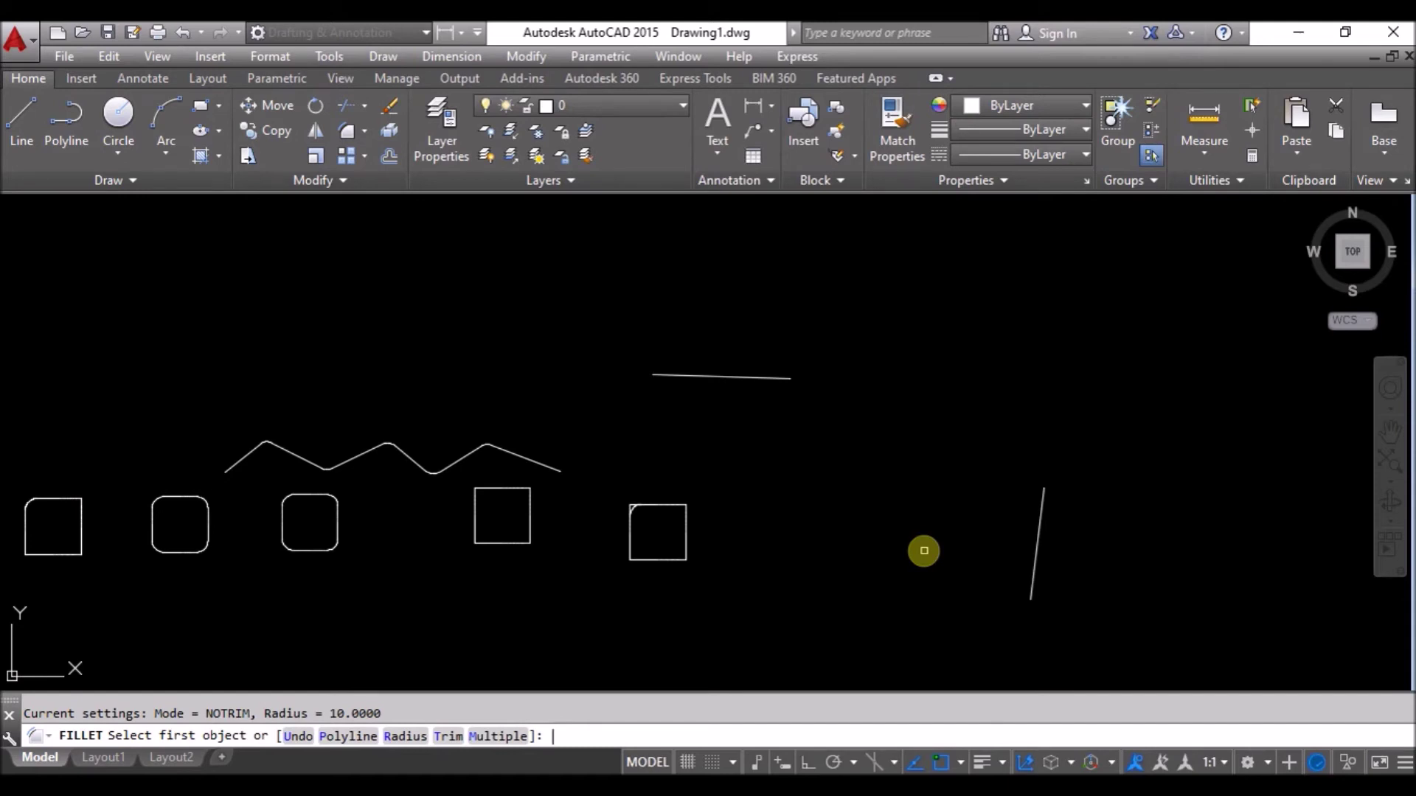
pyautogui.write('r')
pyautogui.press('Return')
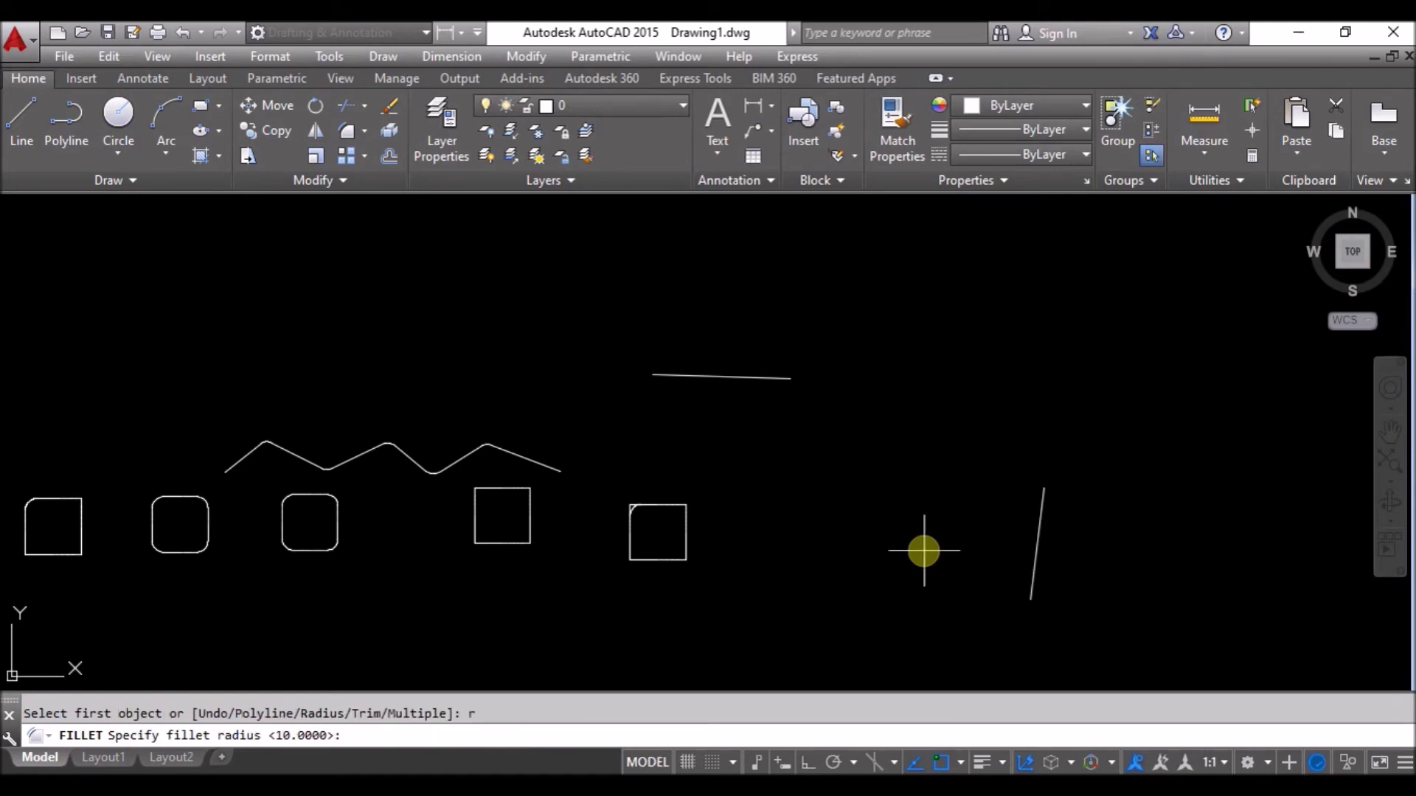
pyautogui.write('0')
pyautogui.press('Return')
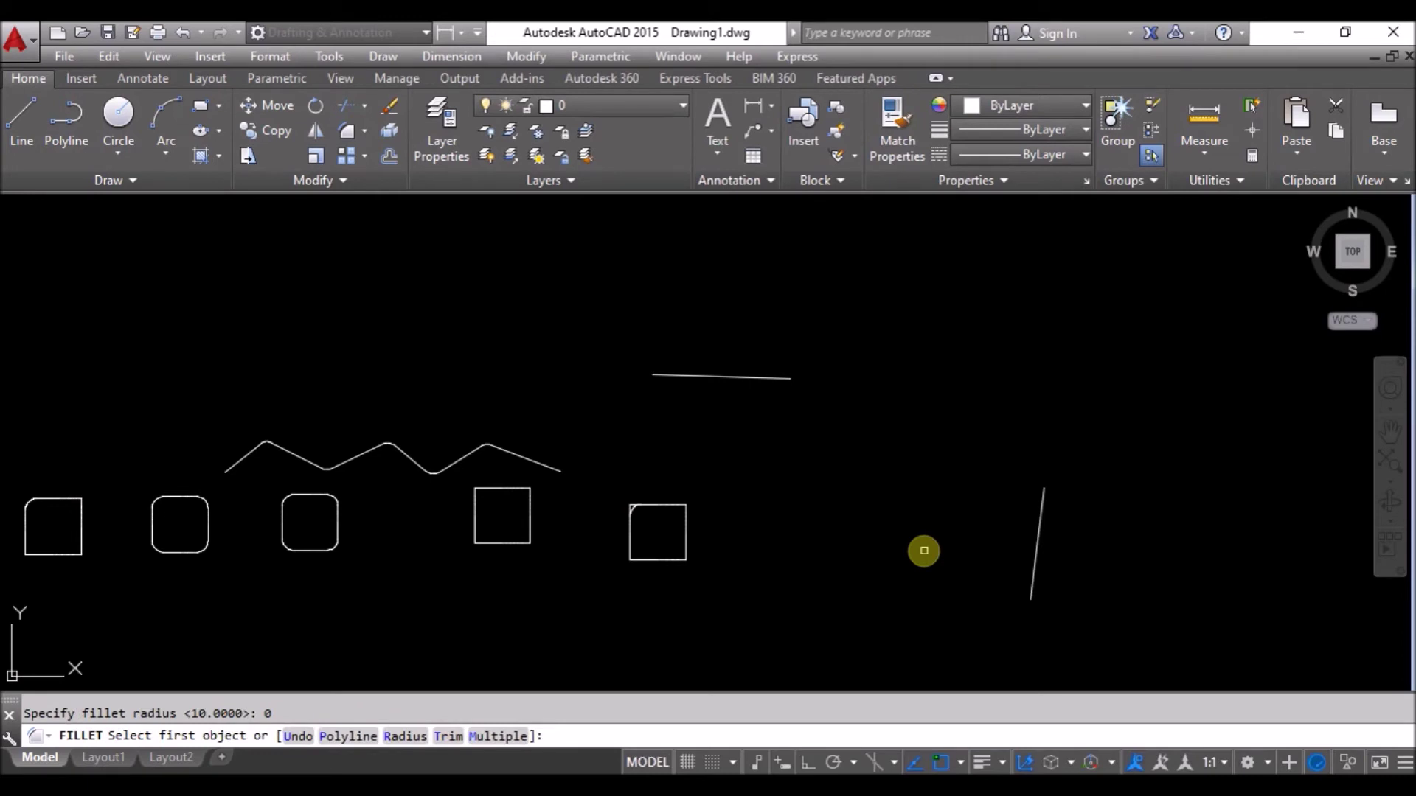
pyautogui.click(447, 736)
pyautogui.click(298, 736)
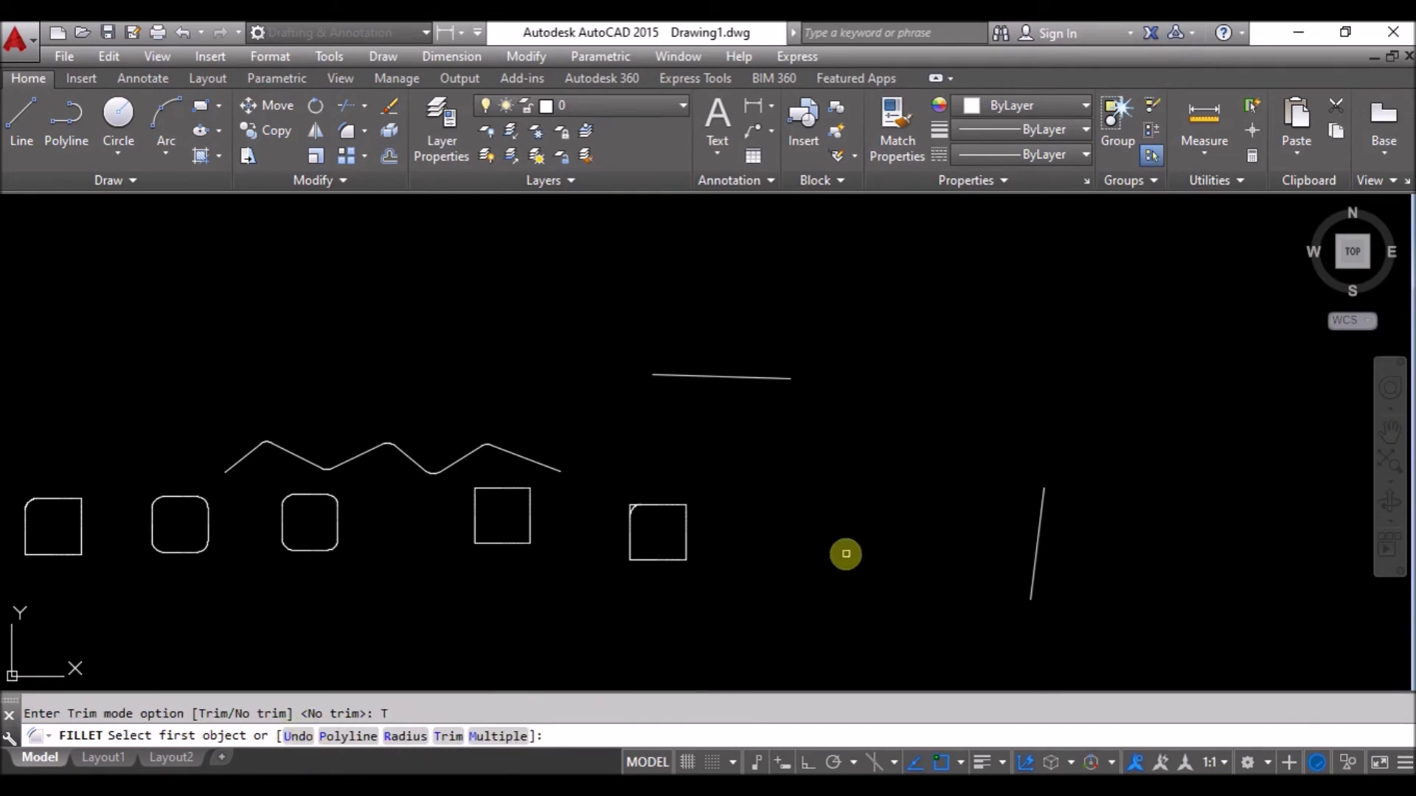
# Join the horizontal and slanted lines into one sharp corner.
pyautogui.click(763, 377)
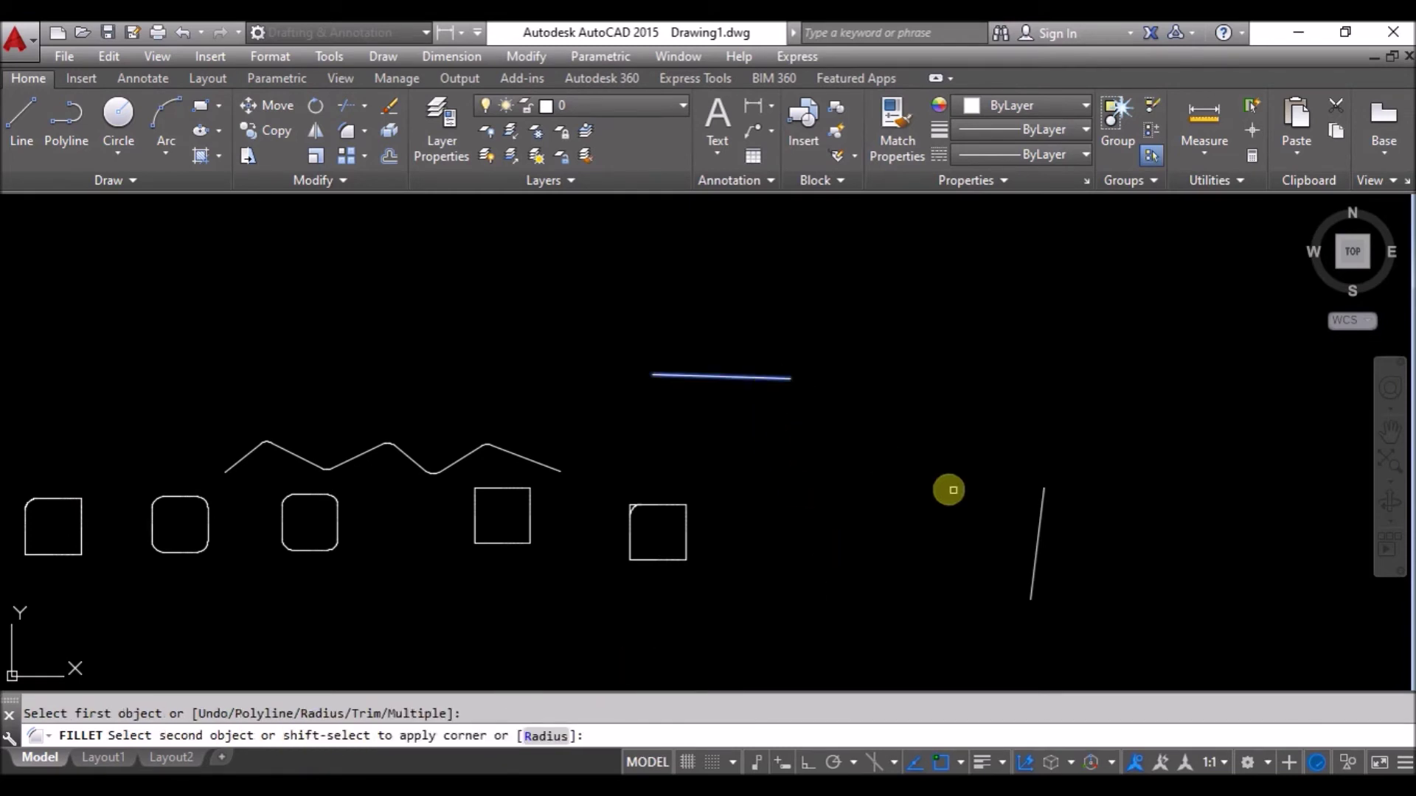
pyautogui.click(1039, 506)
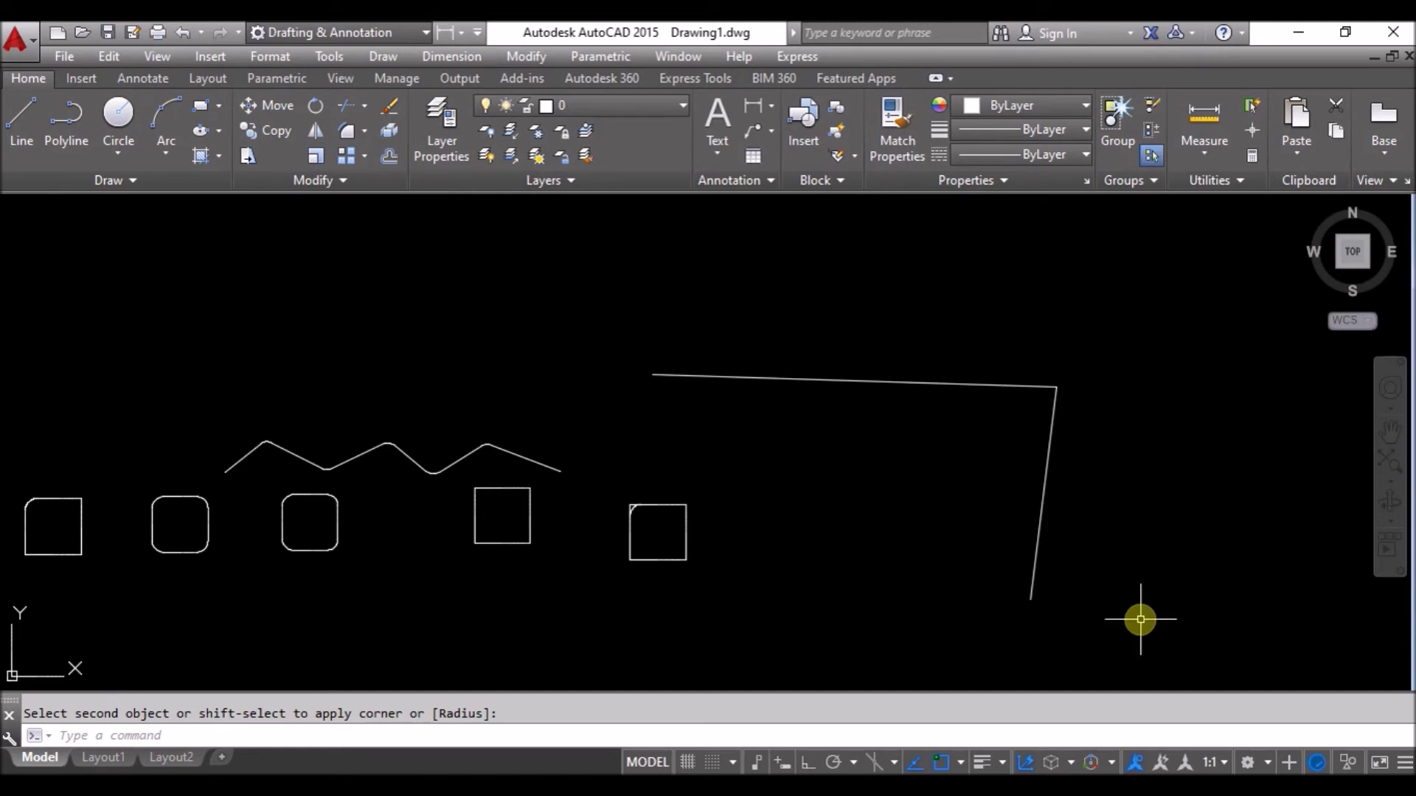
pyautogui.scroll(4, 287, 483)
pyautogui.press('Escape')
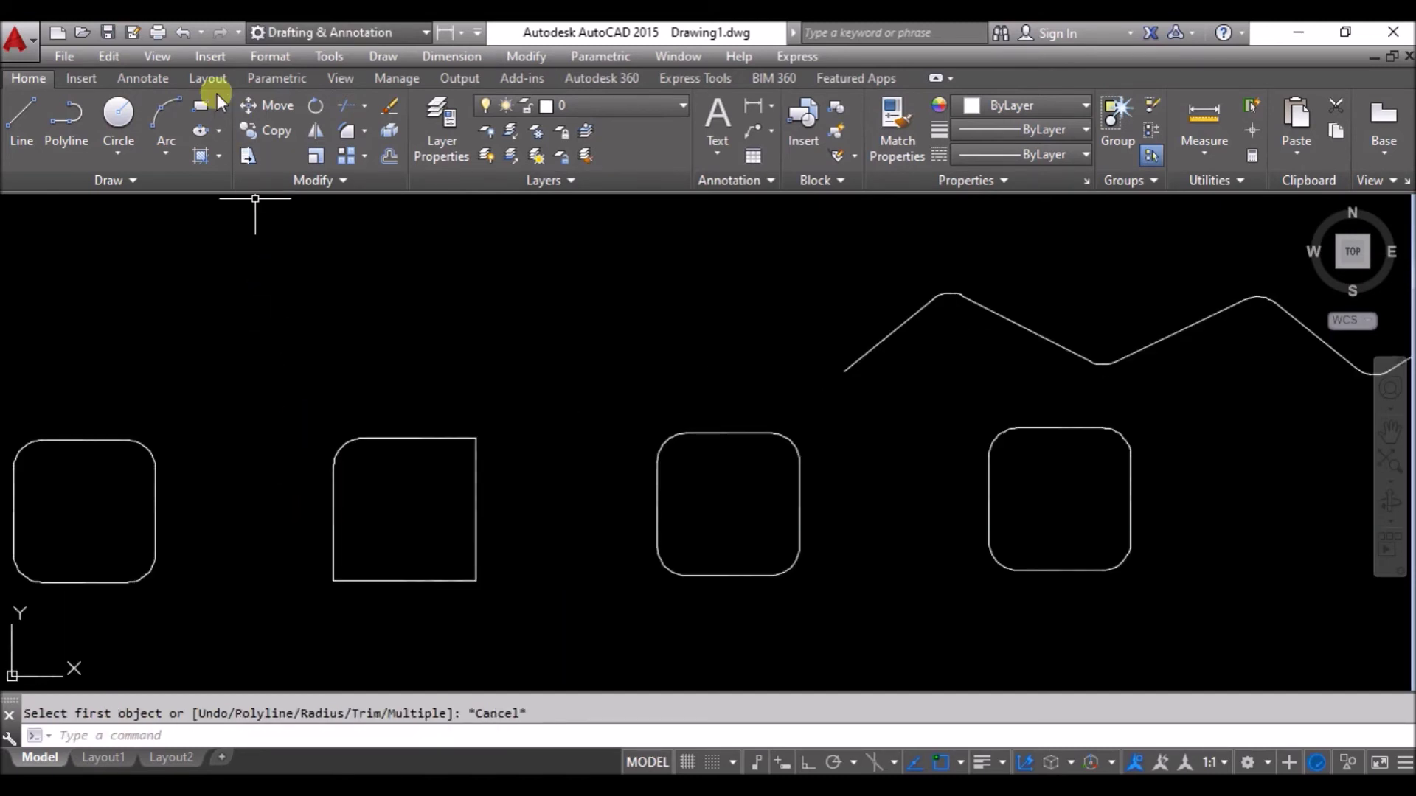
# Draw a new plain square above the rounded squares and start the Chamfer command.
pyautogui.click(197, 103)
pyautogui.click(222, 268)
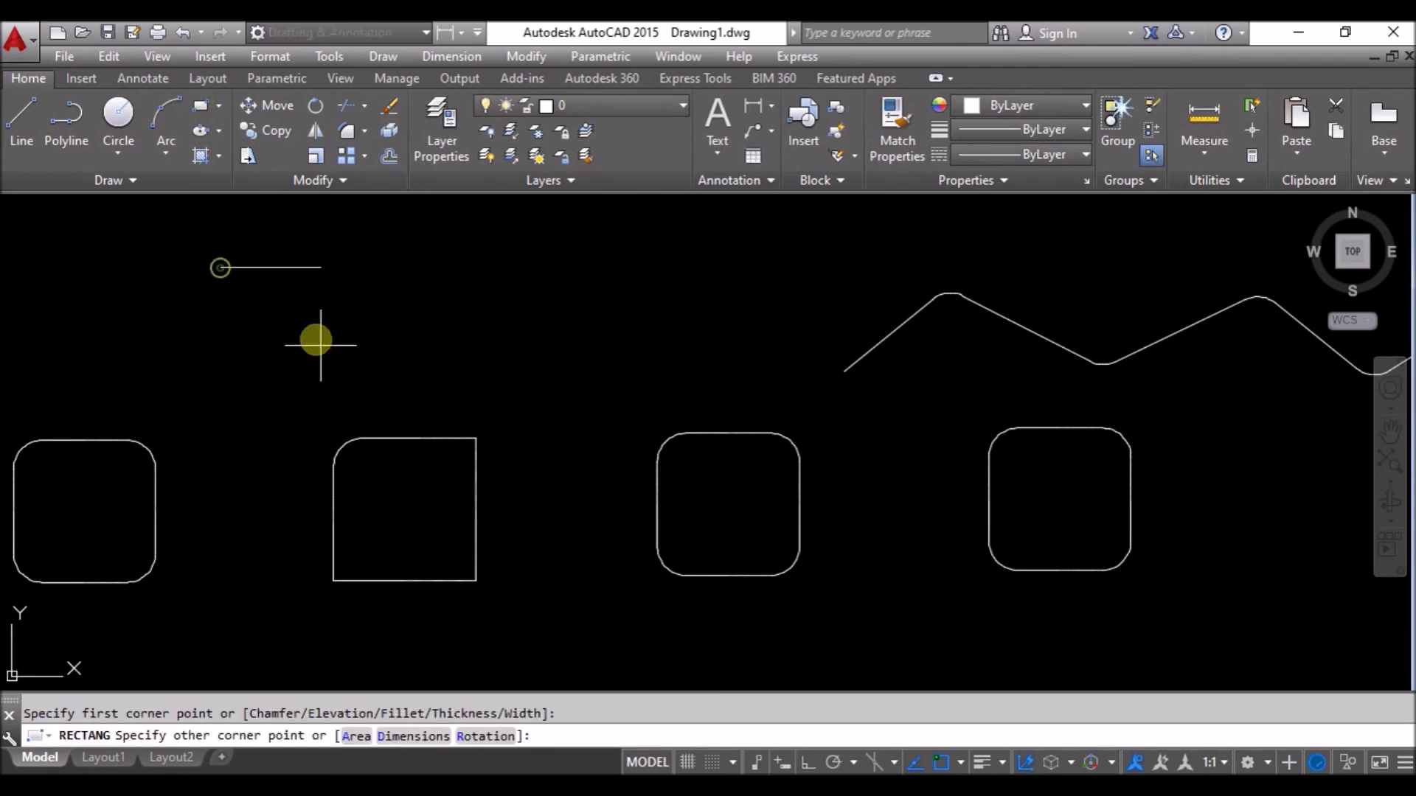
pyautogui.click(361, 402)
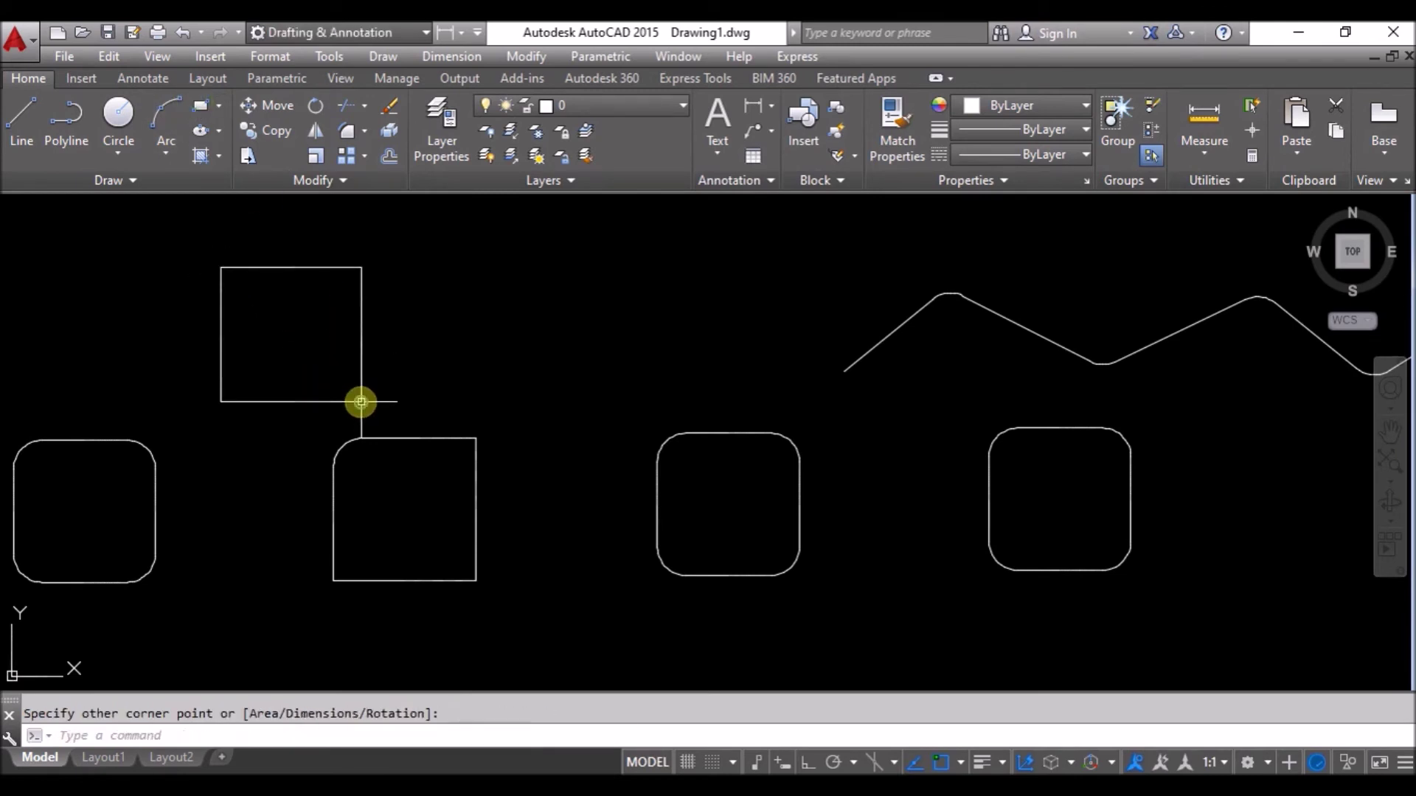
pyautogui.click(367, 129)
pyautogui.click(380, 203)
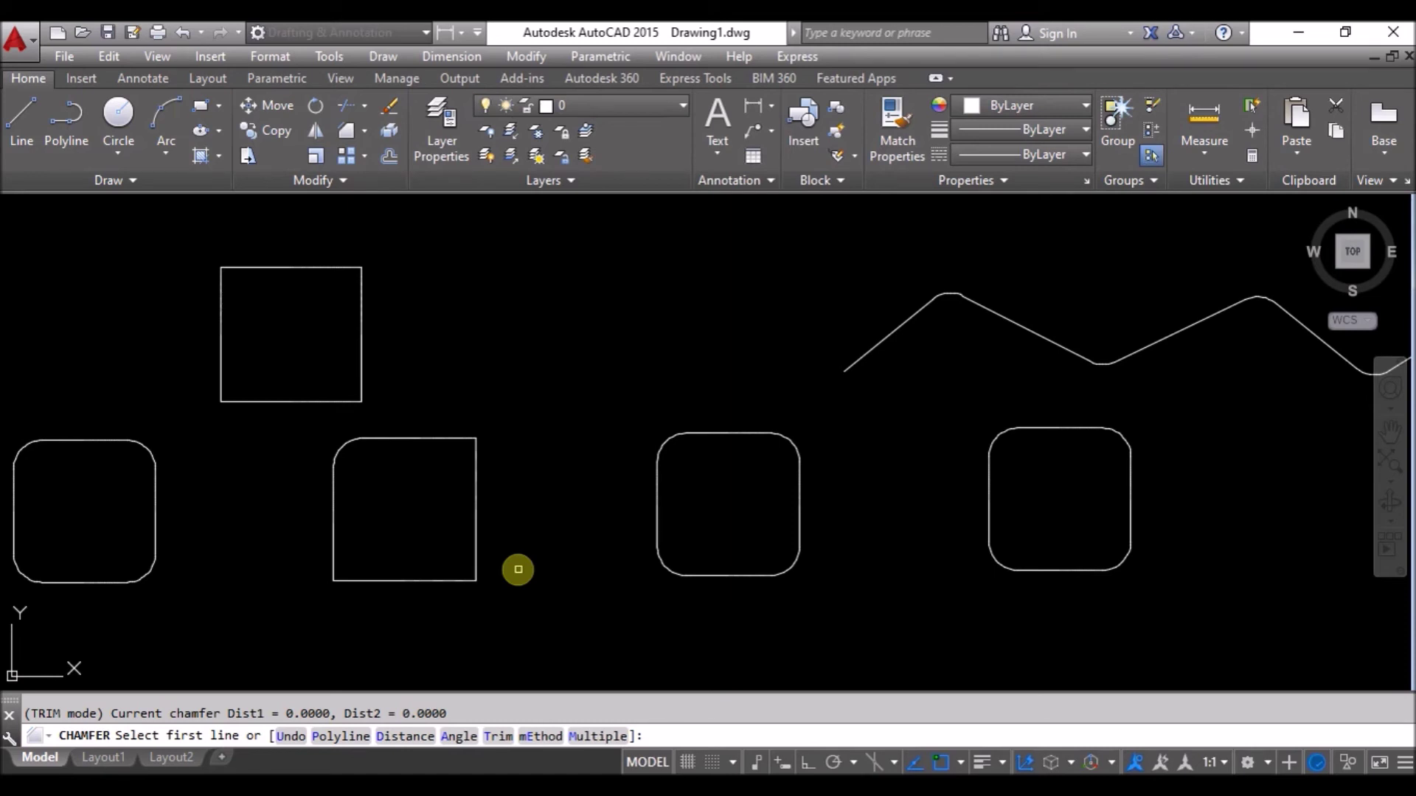
# Chamfer the square's bottom-right corner with length 10 at a 45° angle.
pyautogui.click(459, 736)
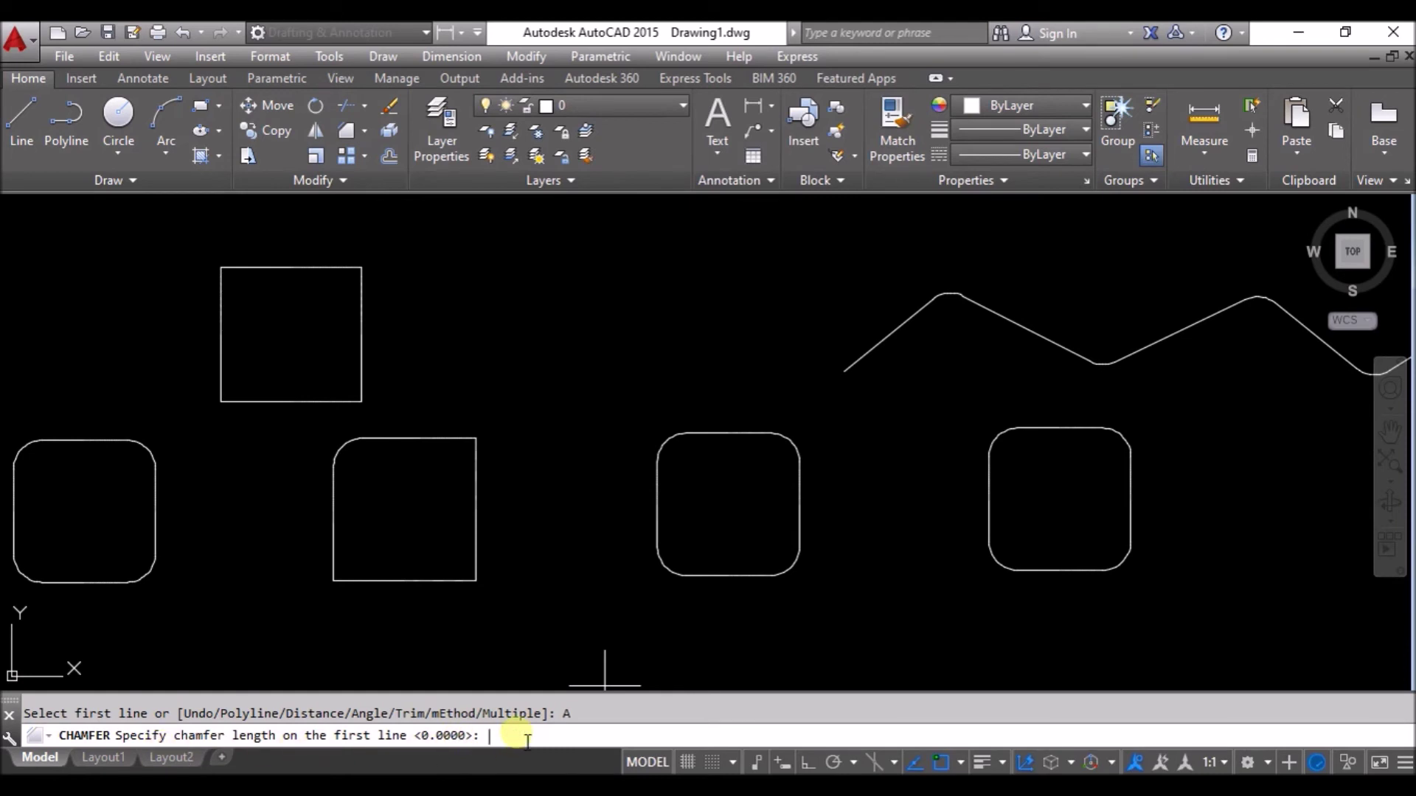
pyautogui.write('1')
pyautogui.write('0')
pyautogui.press('Return')
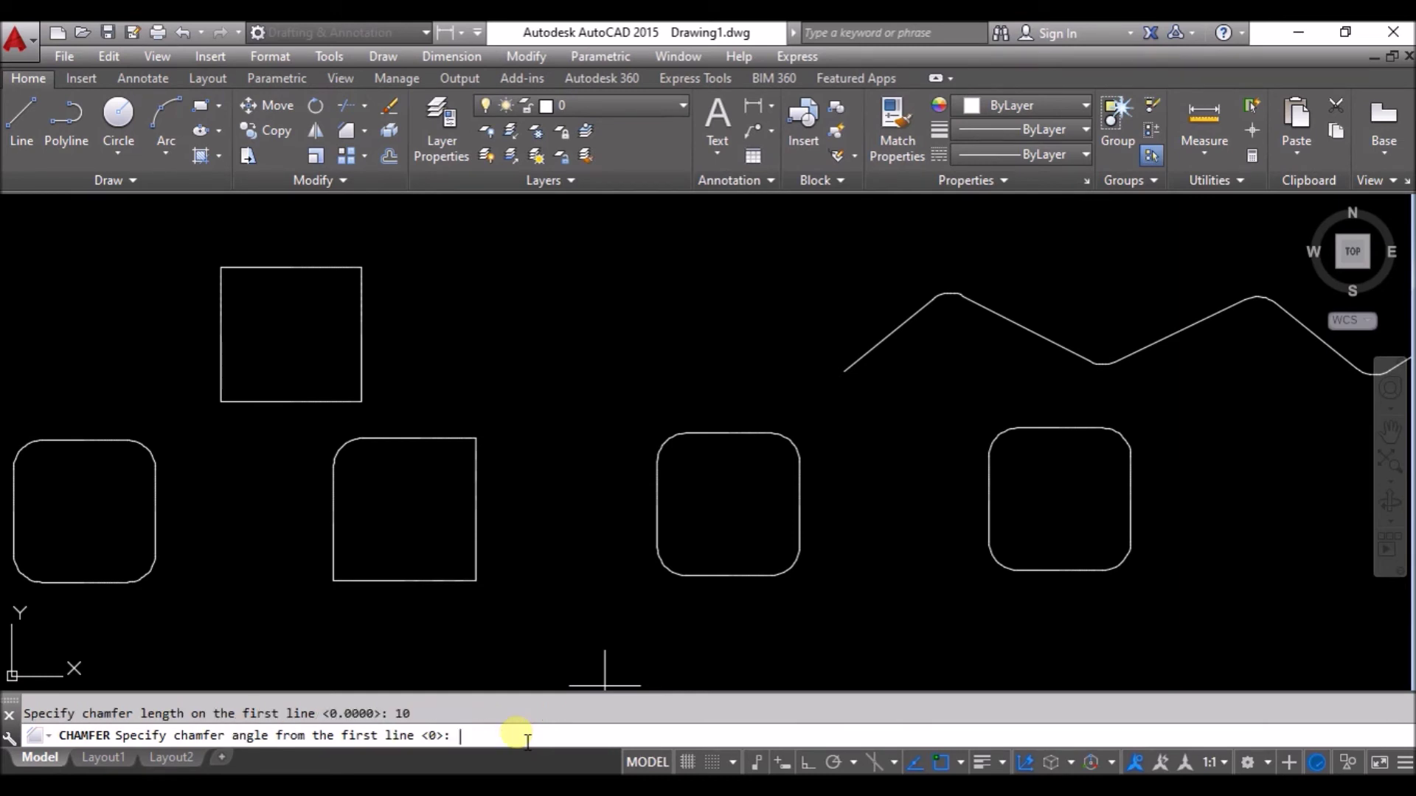
pyautogui.write('45')
pyautogui.press('Return')
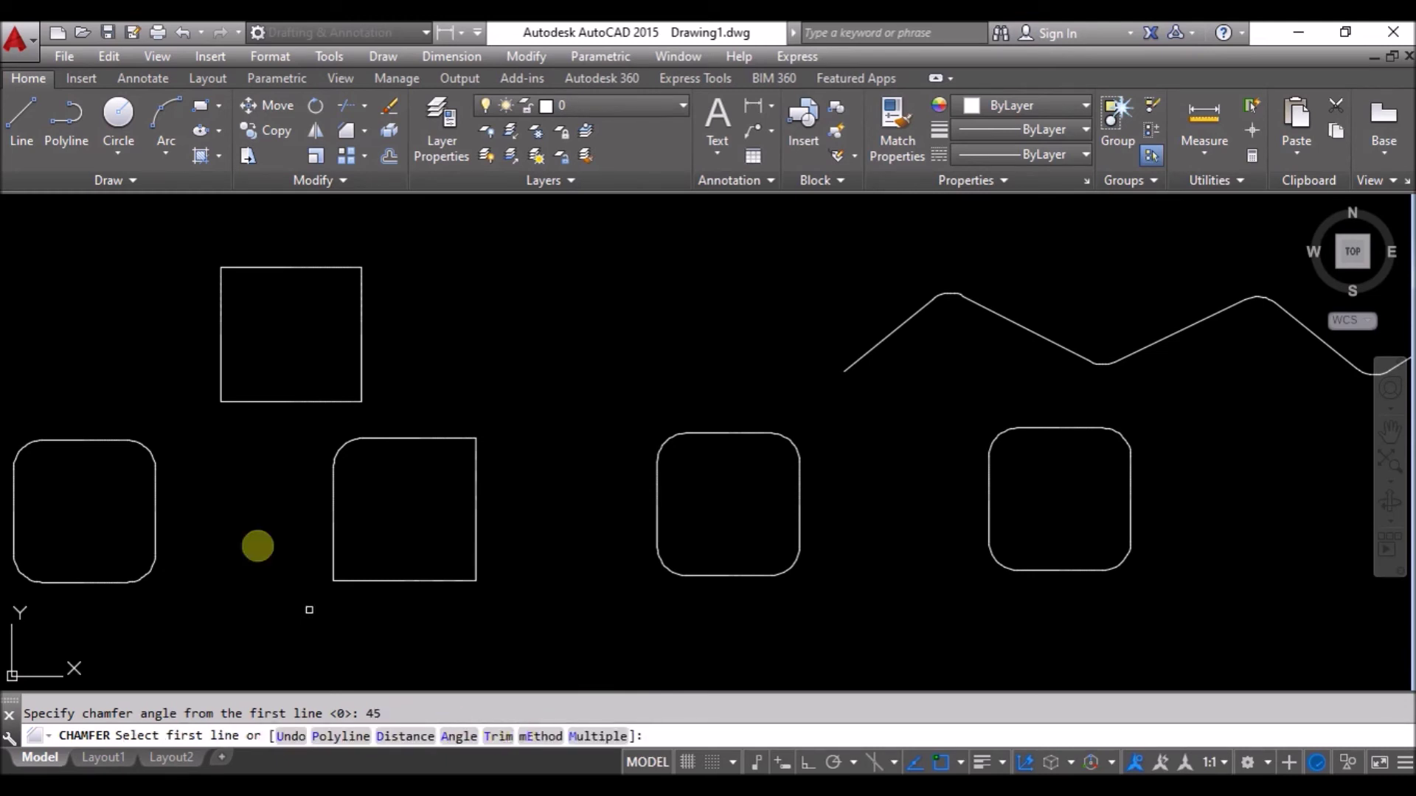
pyautogui.scroll(2, 377, 324)
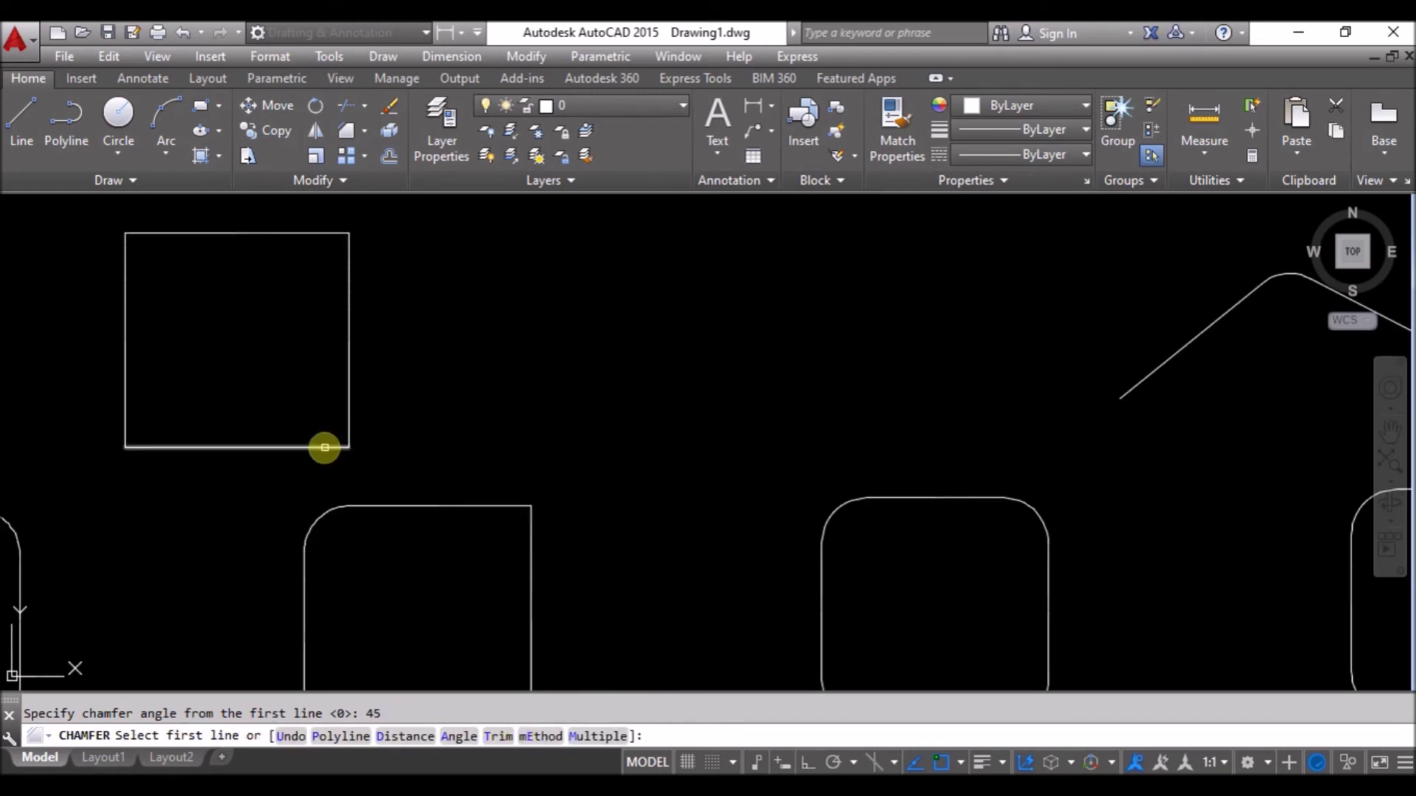
pyautogui.click(325, 448)
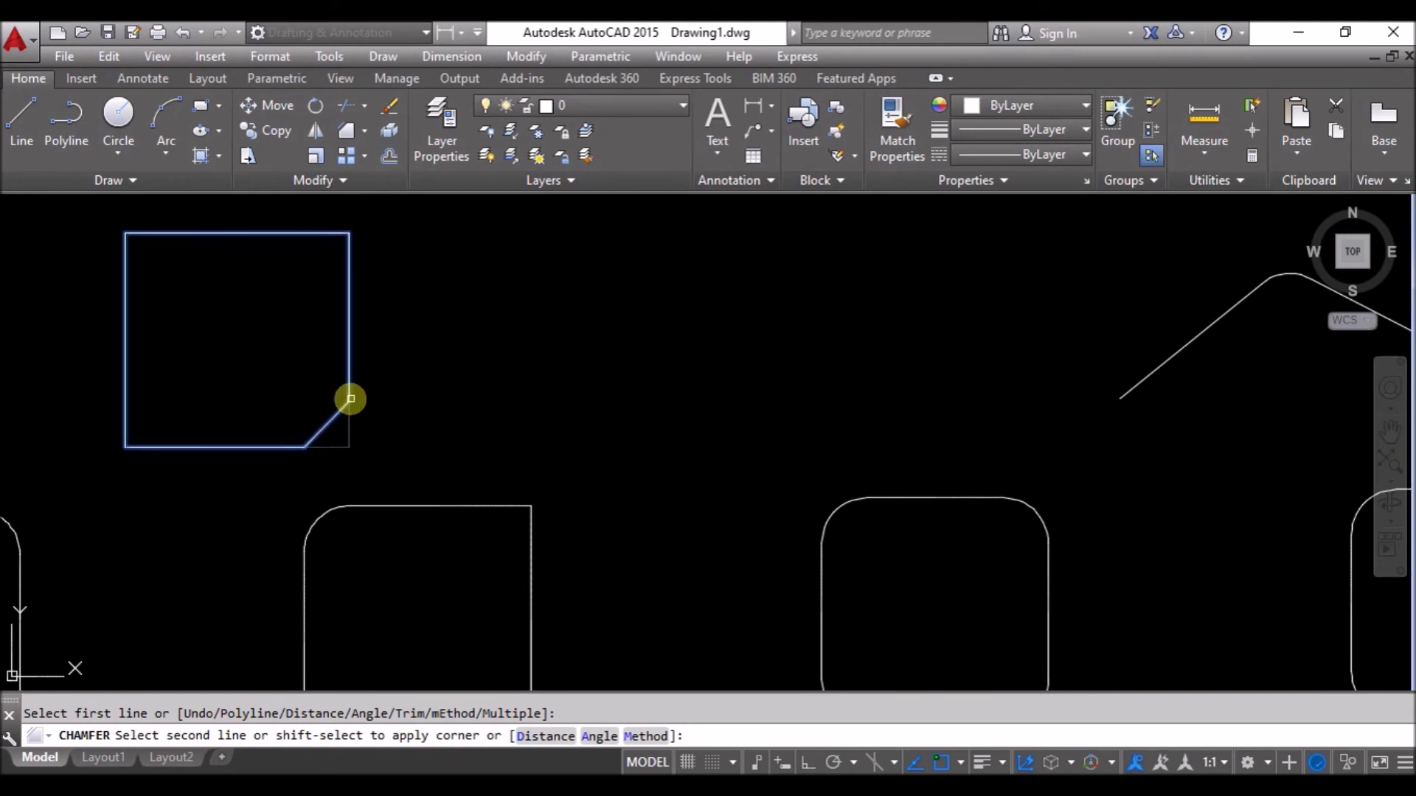
pyautogui.click(351, 402)
# Pan to bring all the shapes back into view and rerun CHAMFER via CHA.
pyautogui.scroll(3, 324, 441)
pyautogui.scroll(-4, 294, 458)
pyautogui.moveTo(268, 464)
pyautogui.mouseDown(button='middle')
pyautogui.moveTo(382, 461)
pyautogui.moveTo(548, 401)
pyautogui.mouseUp(button='middle')
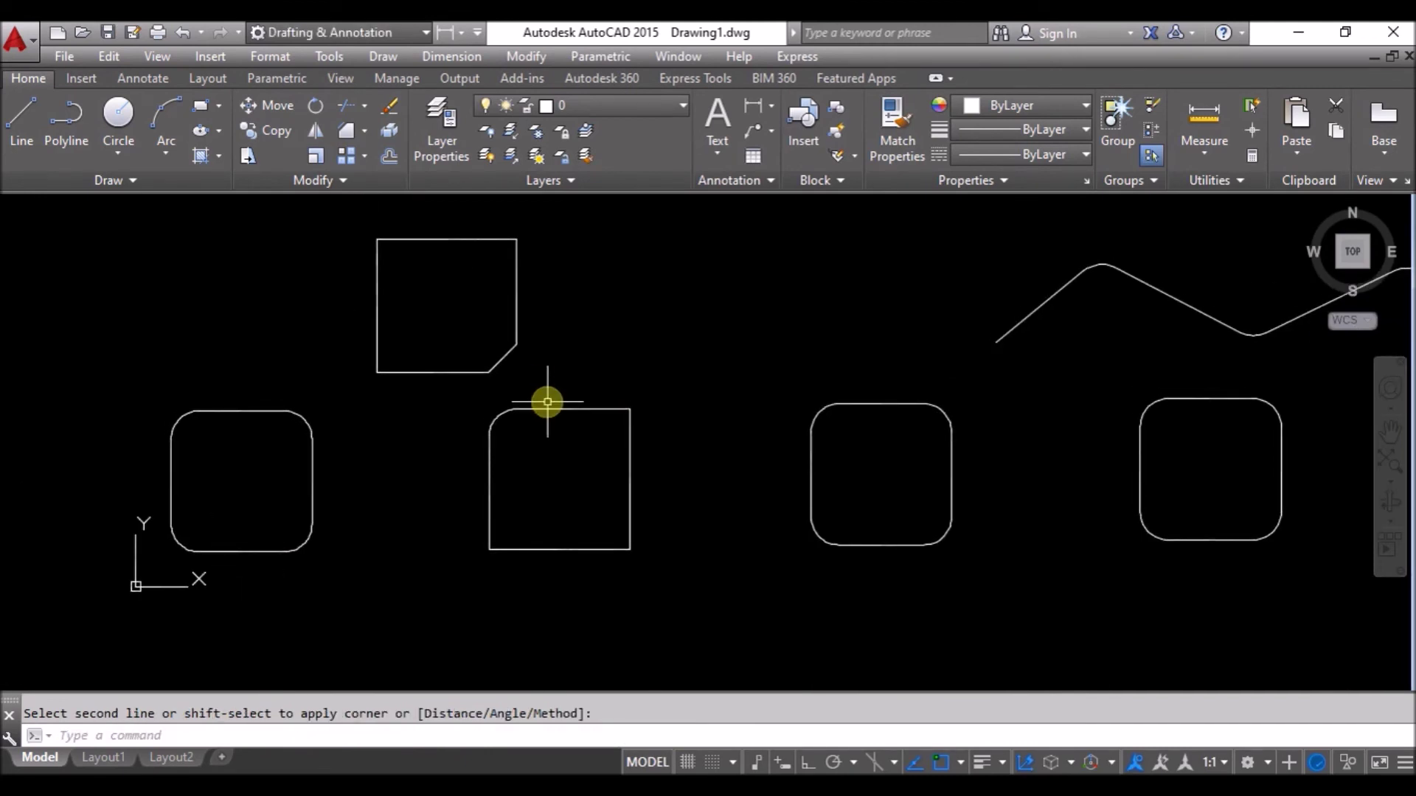
pyautogui.write('C')
pyautogui.write('HA')
pyautogui.press('Return')
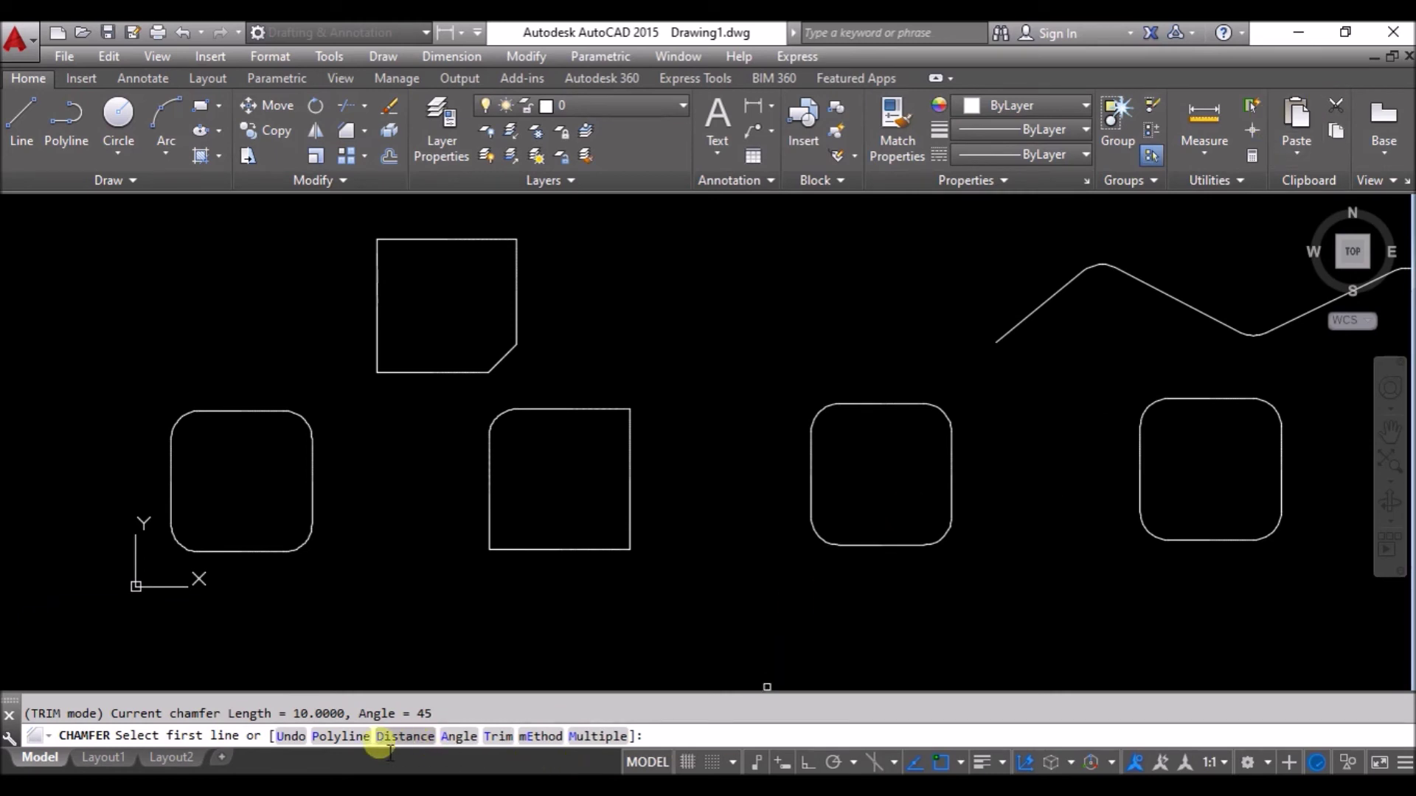
# Draw a five-point, four-segment zigzag polyline below the squares, then restart Chamfer.
pyautogui.click(341, 736)
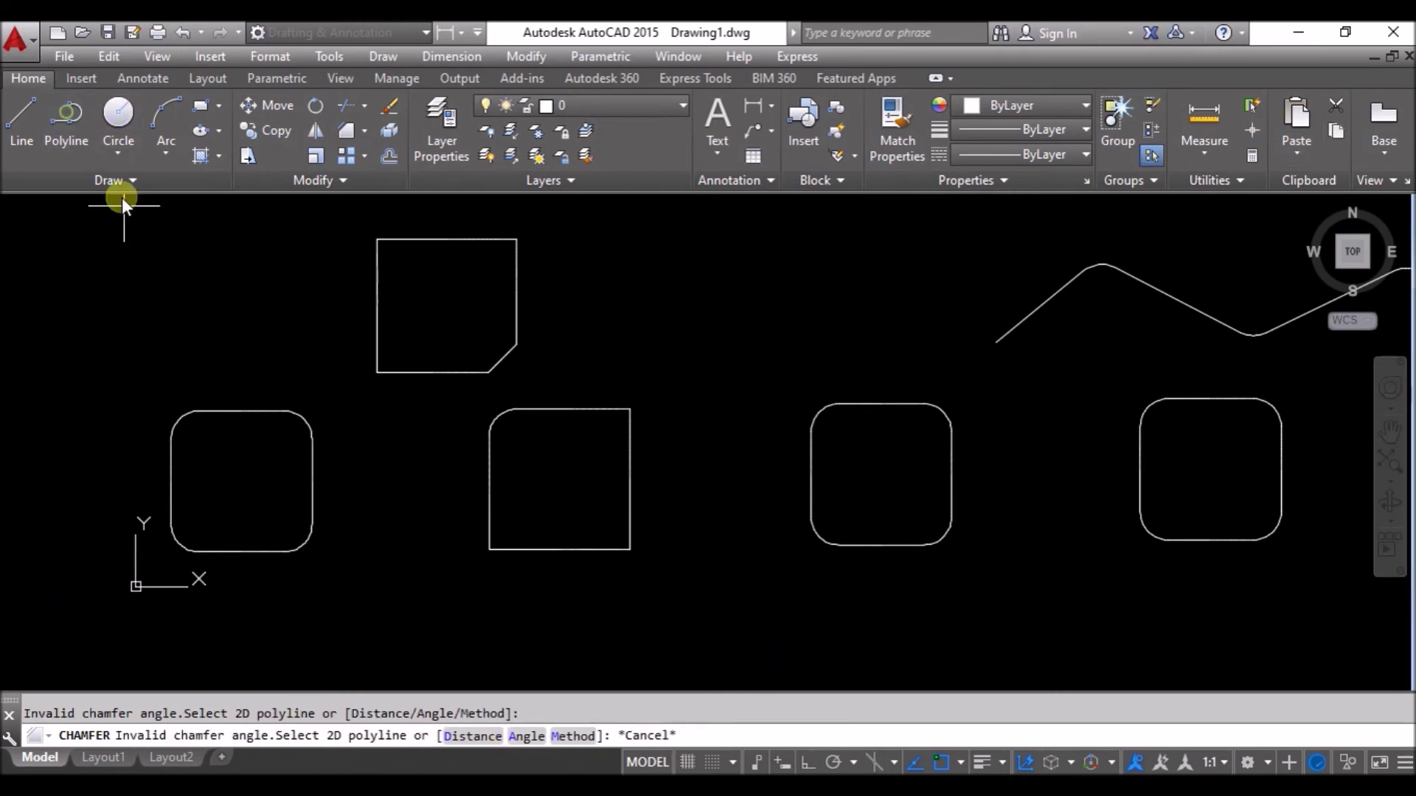
pyautogui.click(78, 123)
pyautogui.click(380, 666)
pyautogui.click(451, 614)
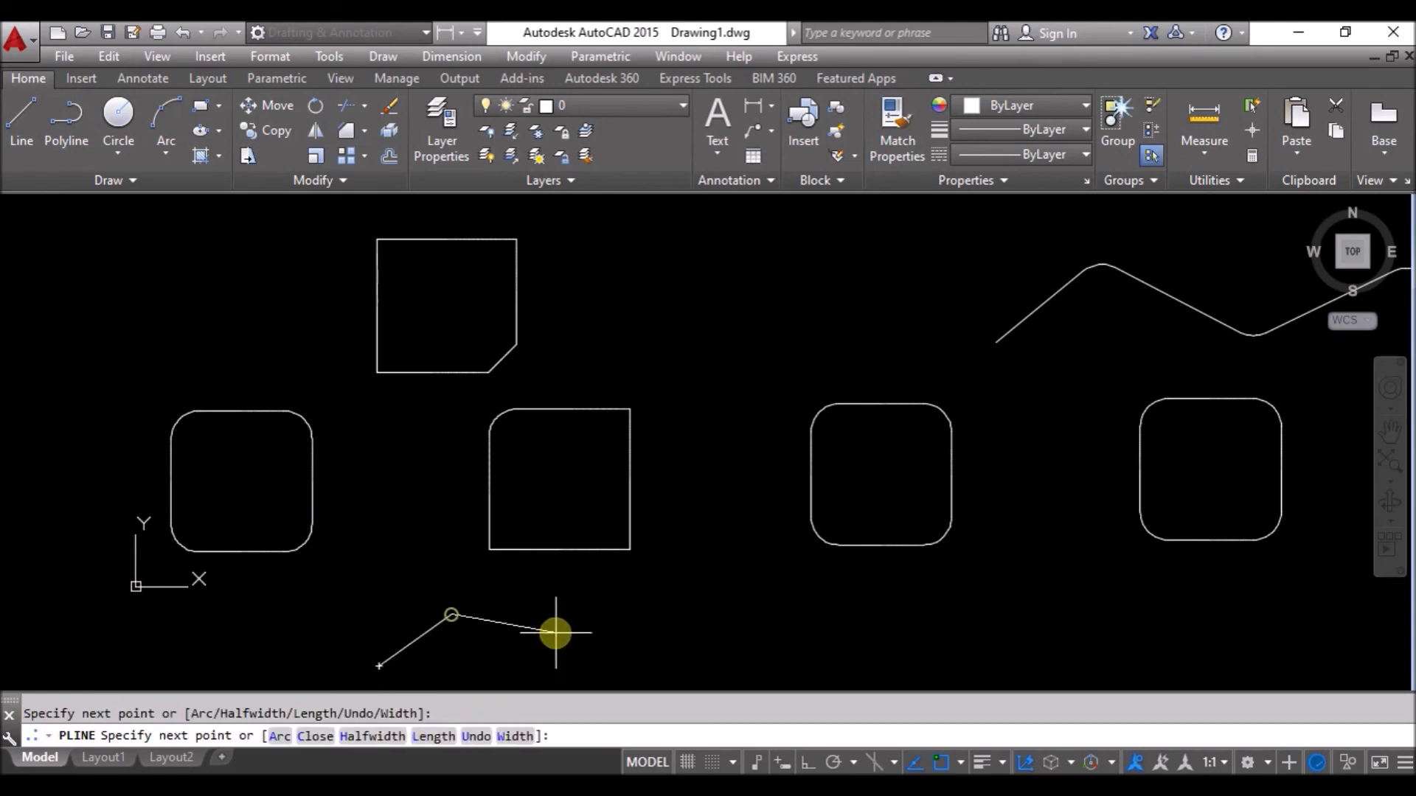
pyautogui.click(603, 648)
pyautogui.click(703, 598)
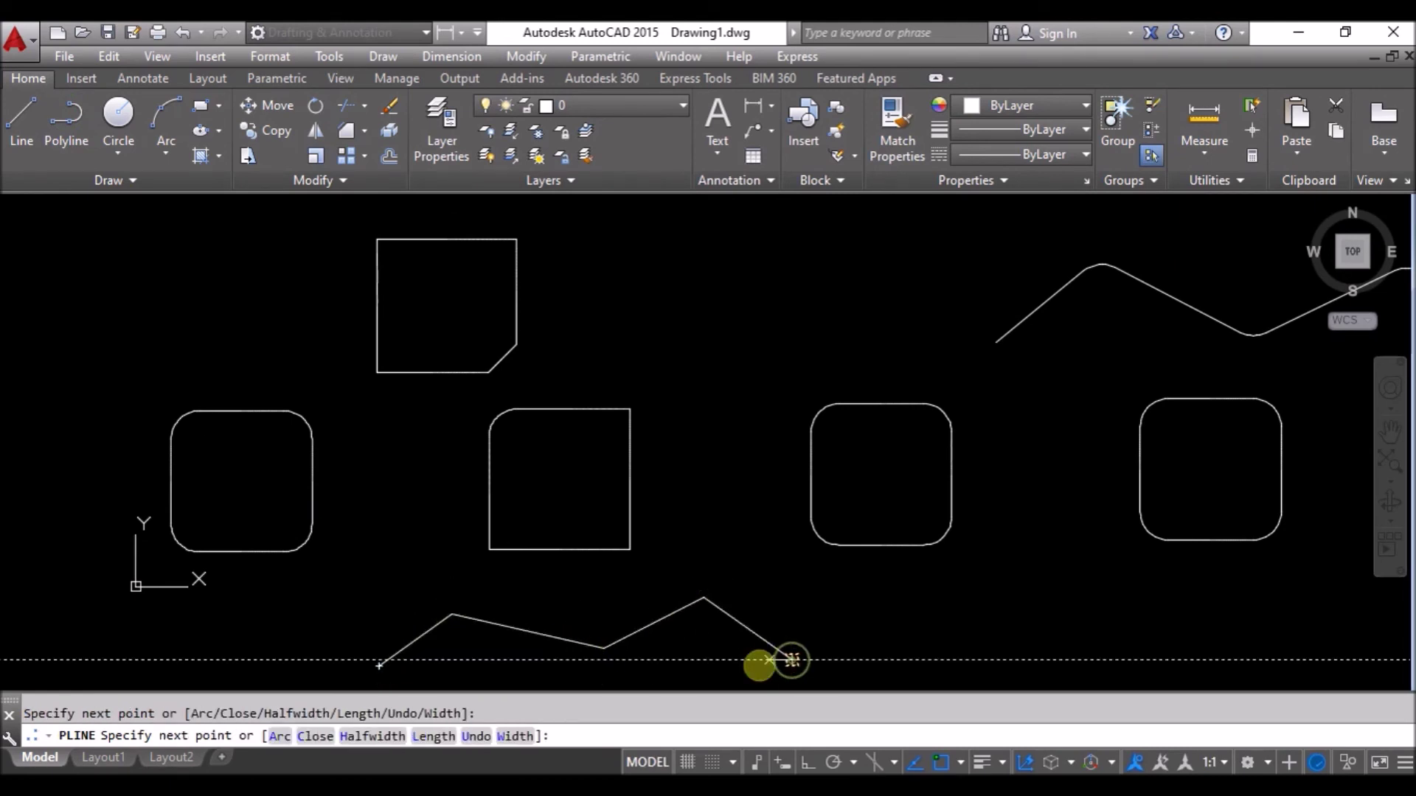
pyautogui.click(790, 660)
pyautogui.press('Escape')
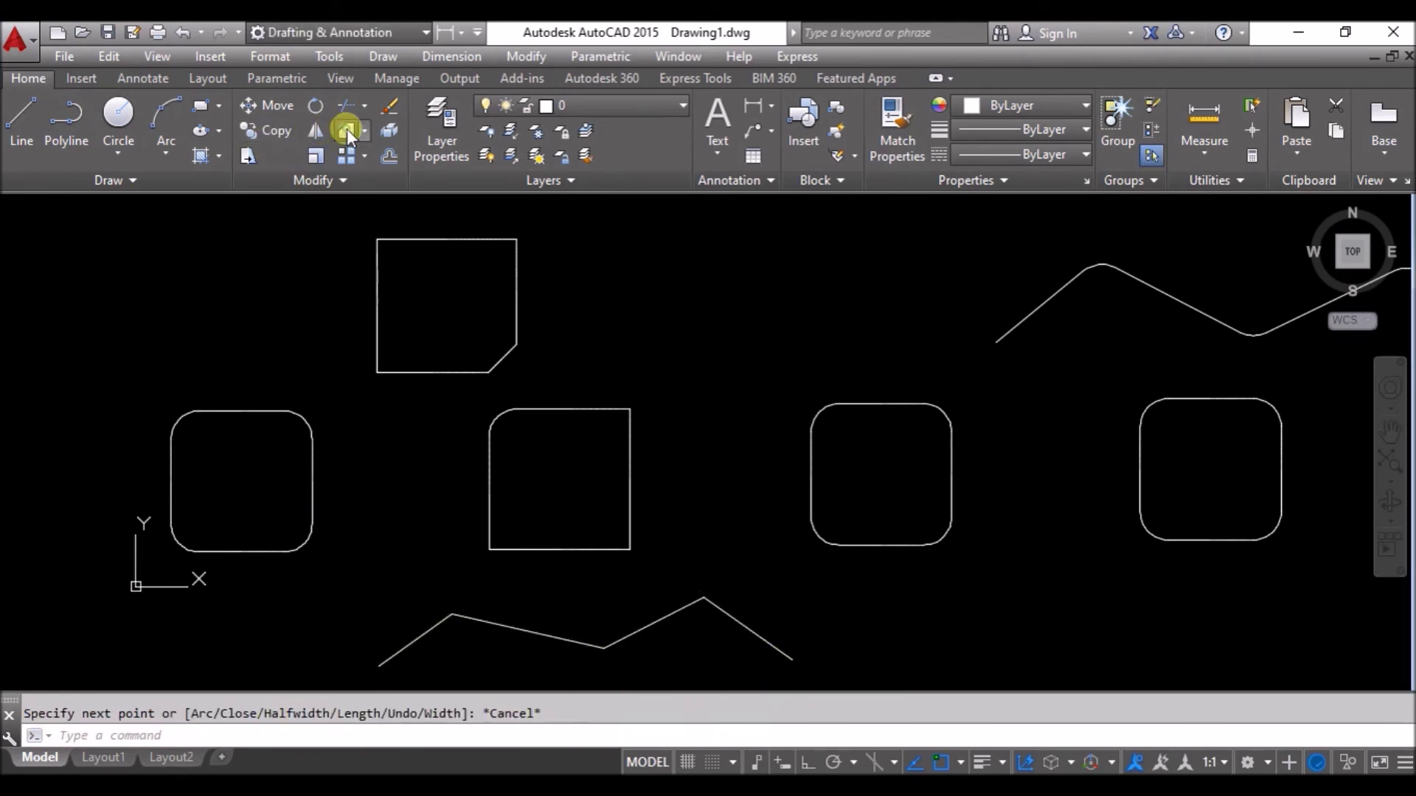
pyautogui.click(346, 130)
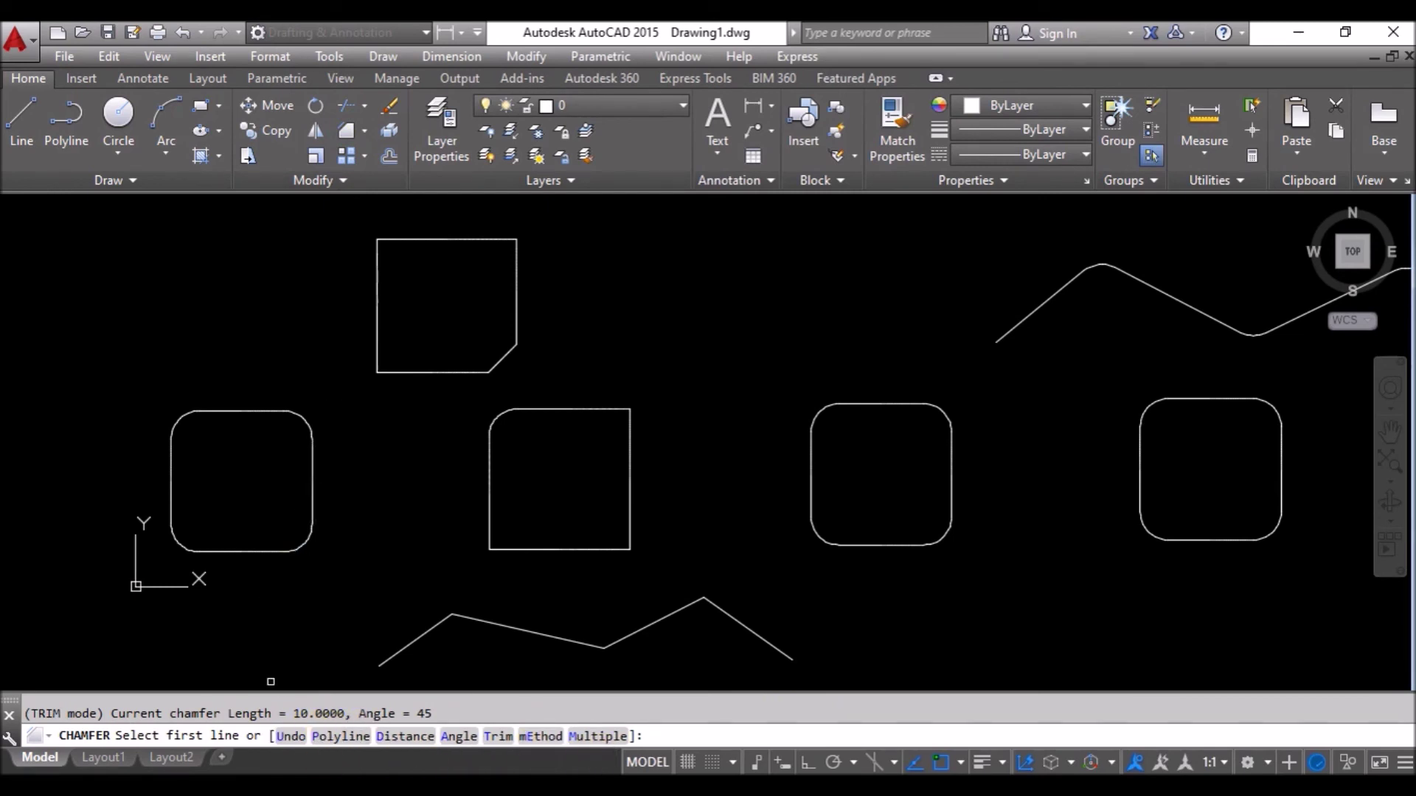
# Chamfer all corners of the new zigzag polyline with distances 5 and 5.
pyautogui.click(340, 736)
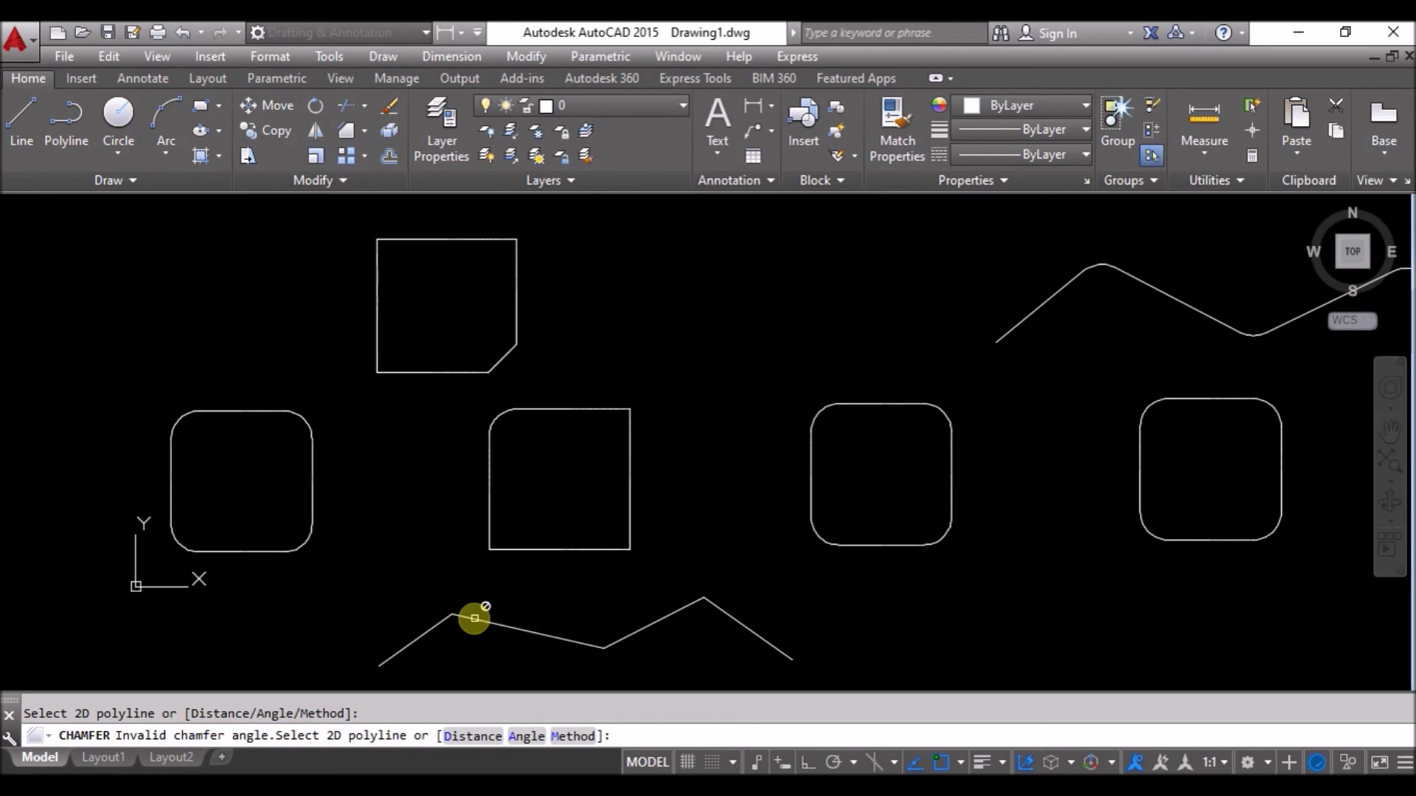
pyautogui.click(465, 736)
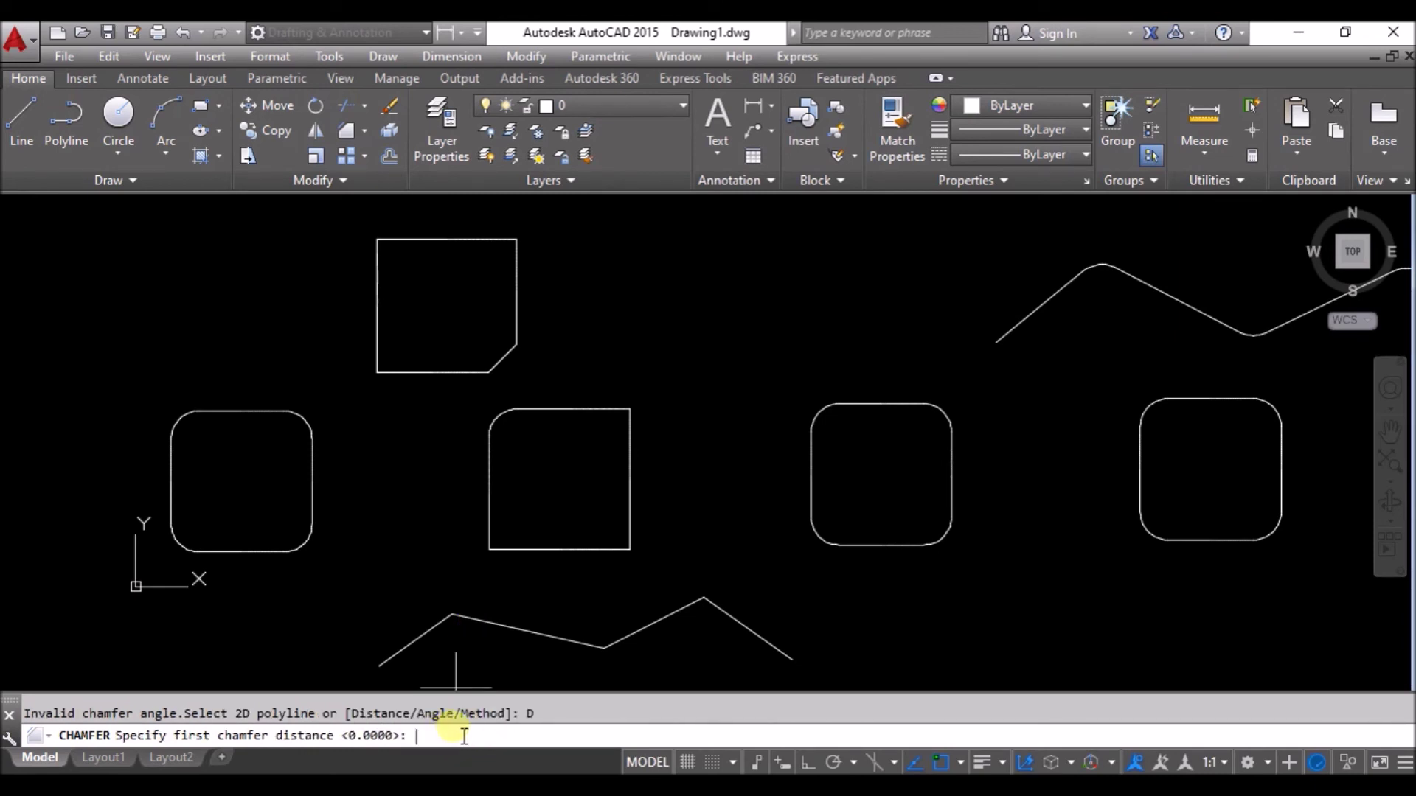
pyautogui.write('5')
pyautogui.press('Return')
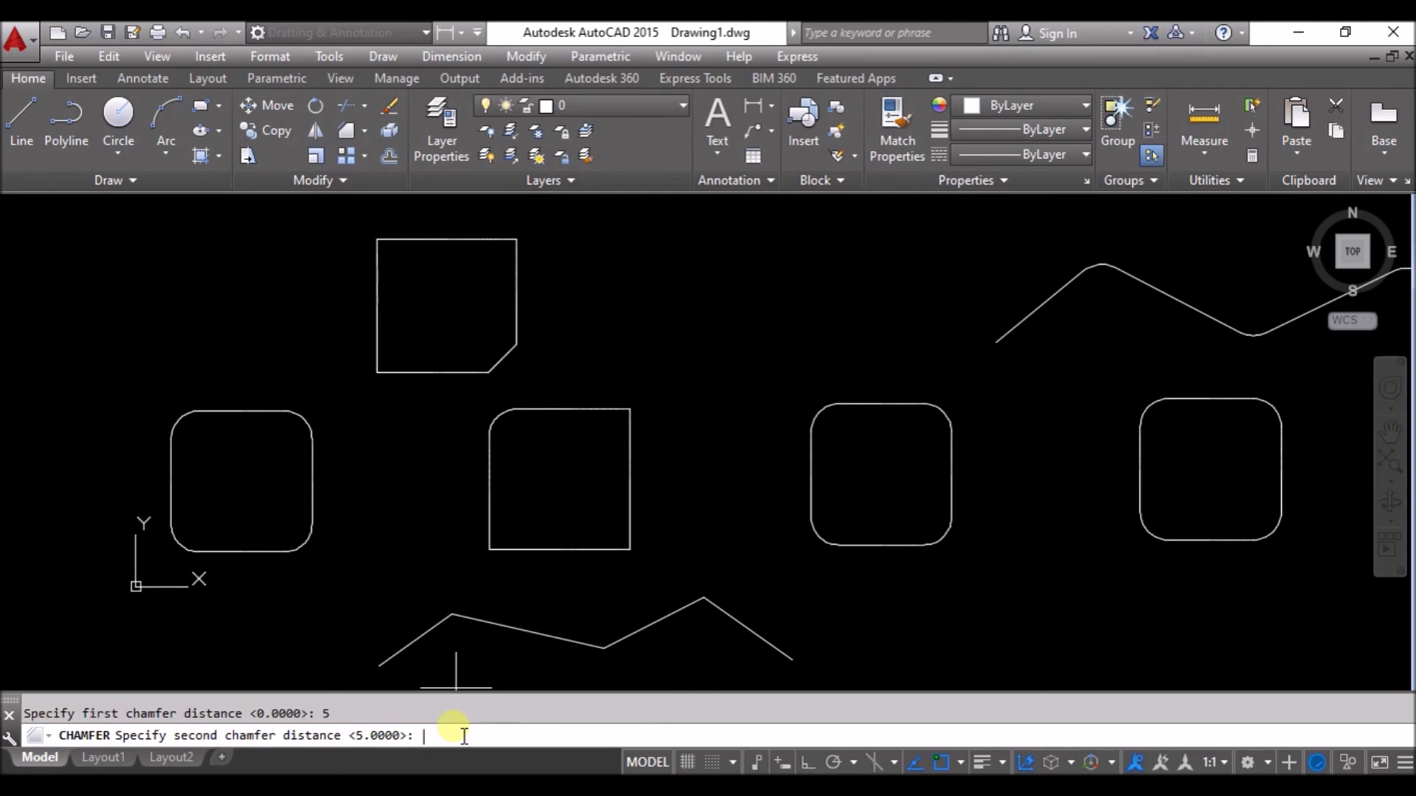
pyautogui.write('5')
pyautogui.press('Return')
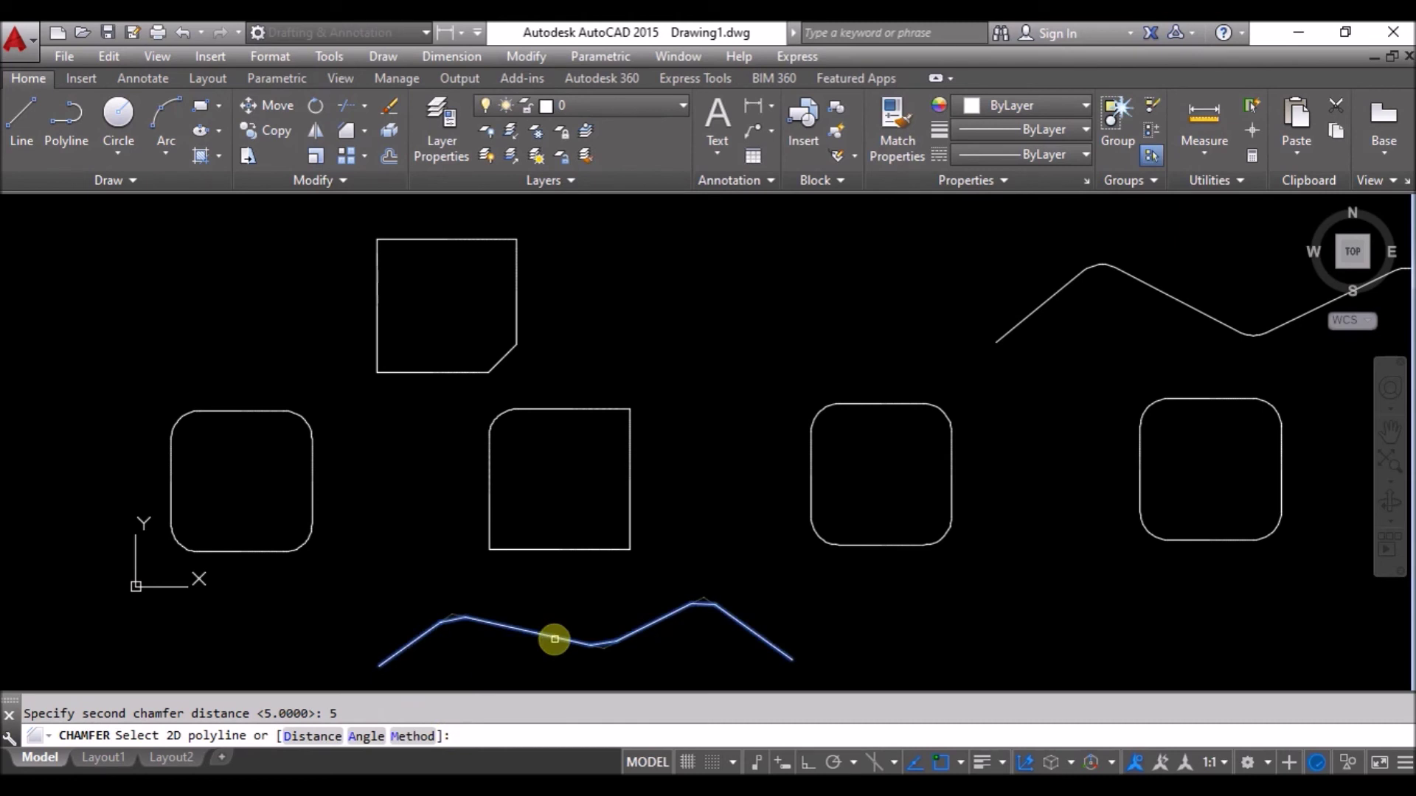
pyautogui.click(554, 637)
# Zoom and pan to frame all the shapes for review.
pyautogui.scroll(2, 441, 684)
pyautogui.scroll(2, 441, 684)
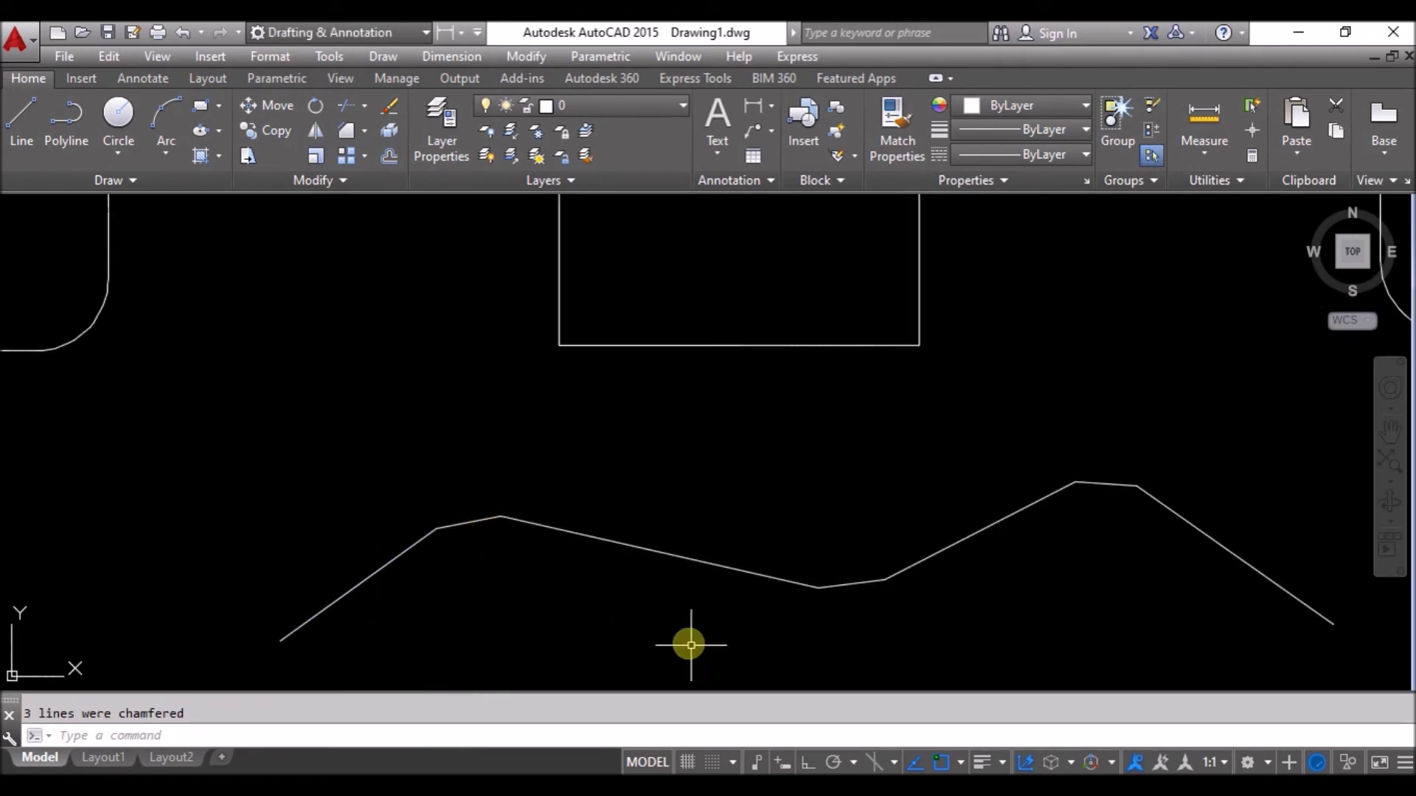
pyautogui.scroll(-4, 704, 642)
pyautogui.moveTo(1028, 544); pyautogui.dragTo(854, 586, button='middle')
pyautogui.scroll(-2, 885, 575)
pyautogui.moveTo(1008, 578); pyautogui.dragTo(847, 565, button='middle')
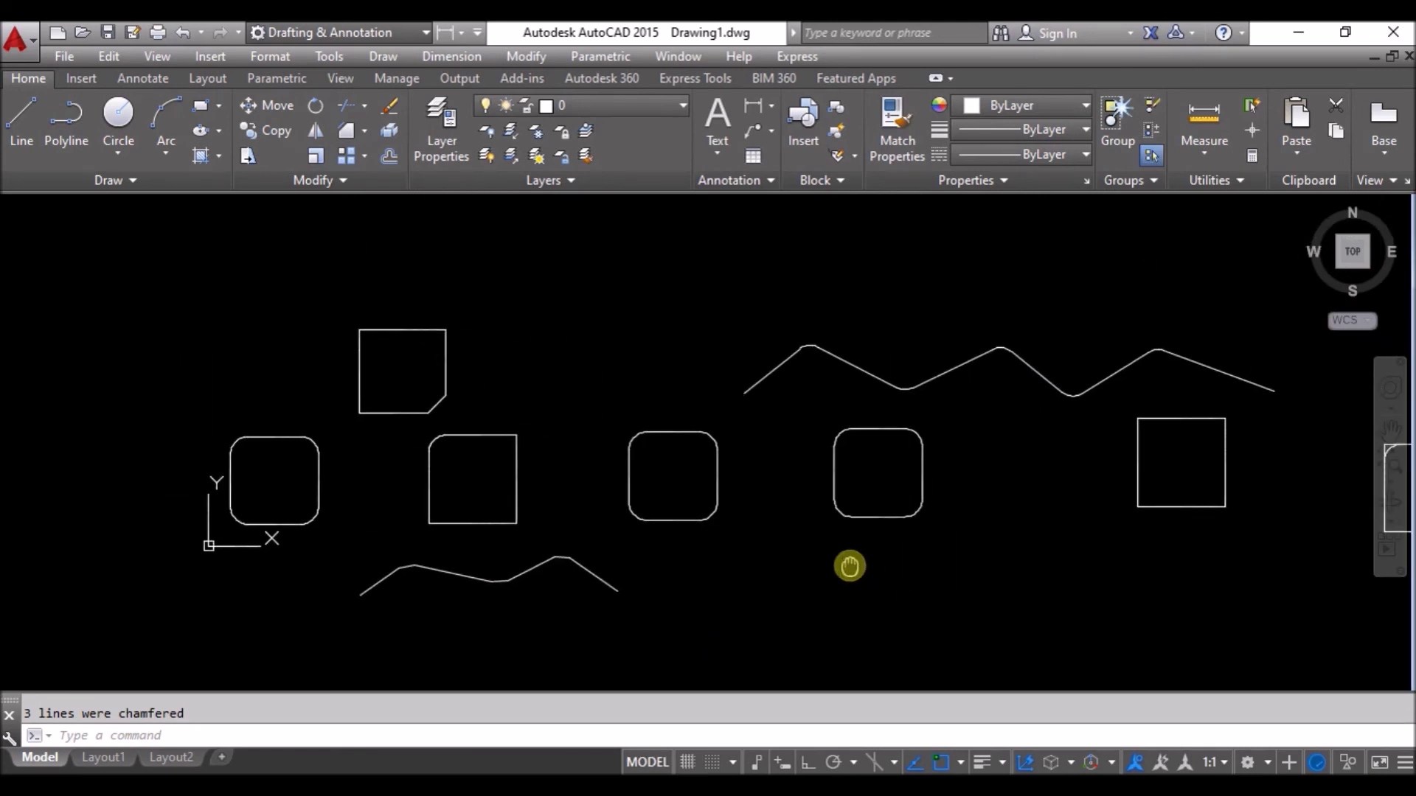